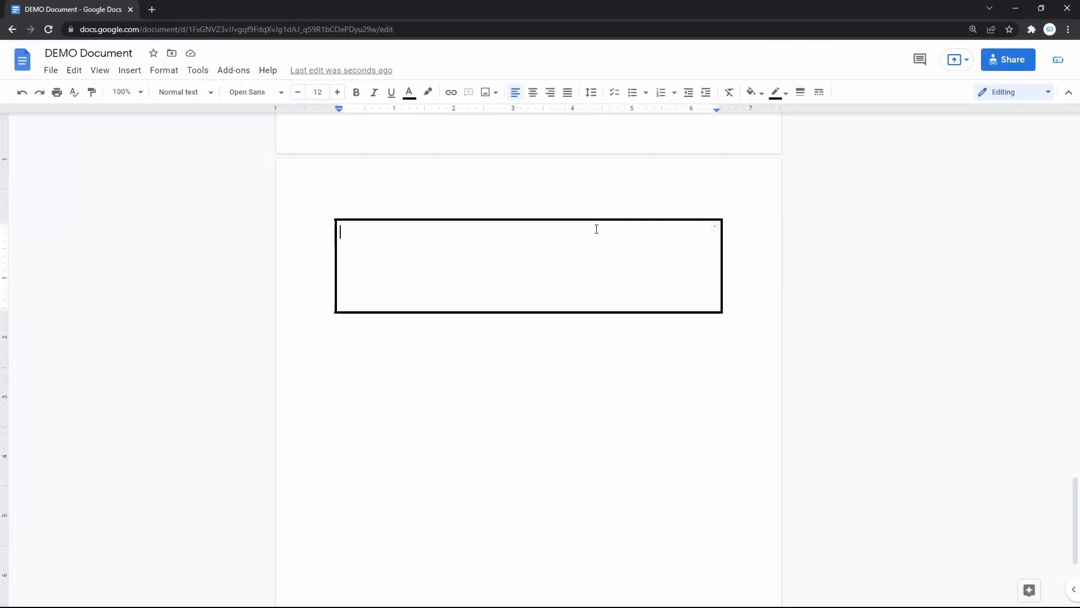
# Step: Stretch the thick black-bordered box down to nearly full page height
pyautogui.moveTo(558, 313); pyautogui.dragTo(562, 499)
pyautogui.scroll(-3, 564, 500)
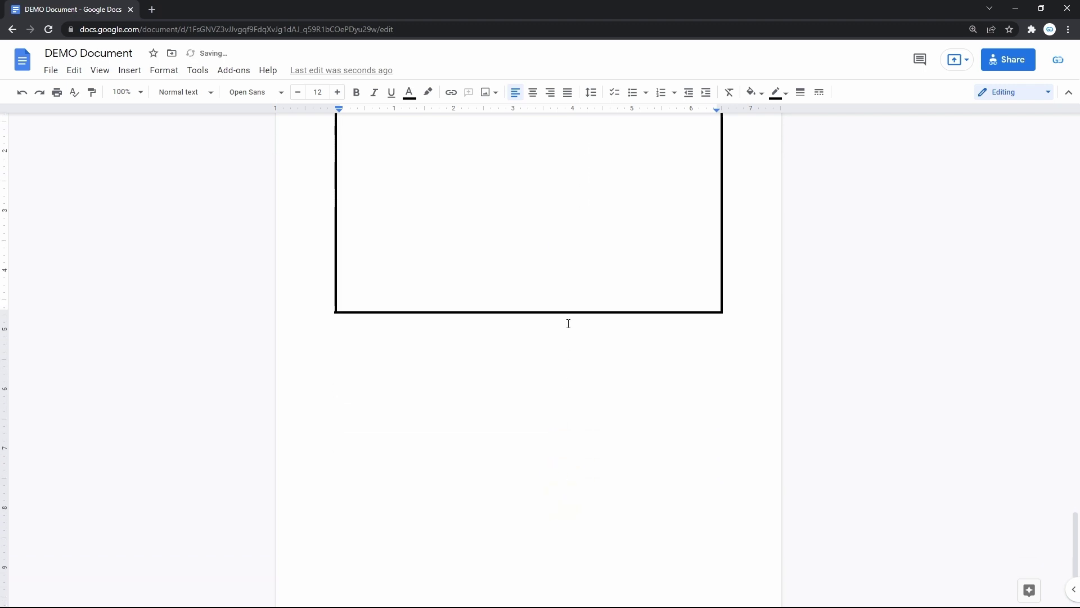
pyautogui.moveTo(567, 313); pyautogui.dragTo(548, 555)
pyautogui.scroll(5, 548, 555)
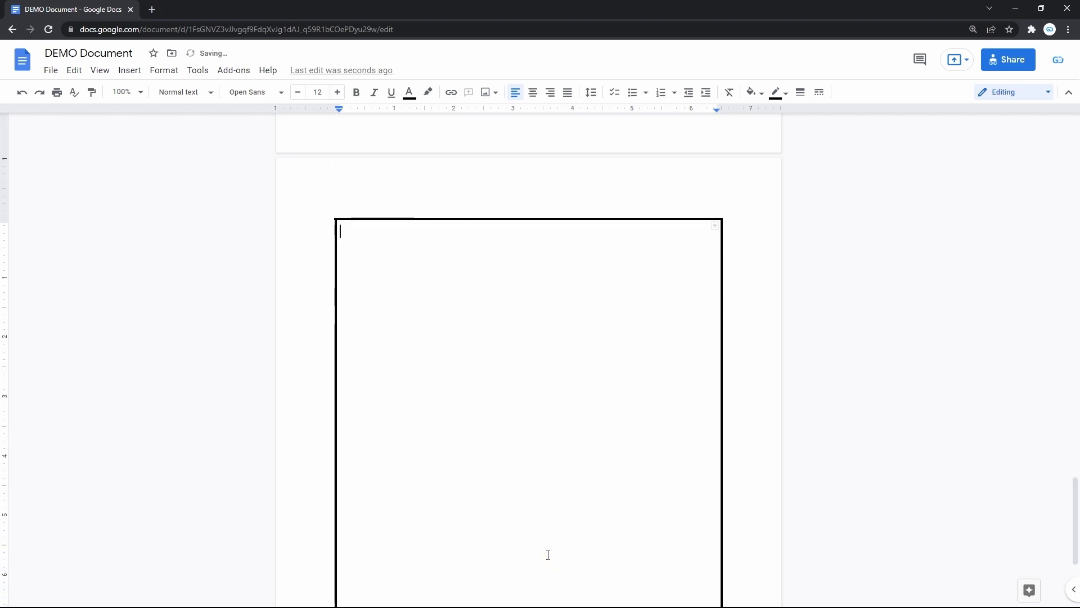
# Step: Remove the bordered box so an empty page remains
pyautogui.click(549, 286)
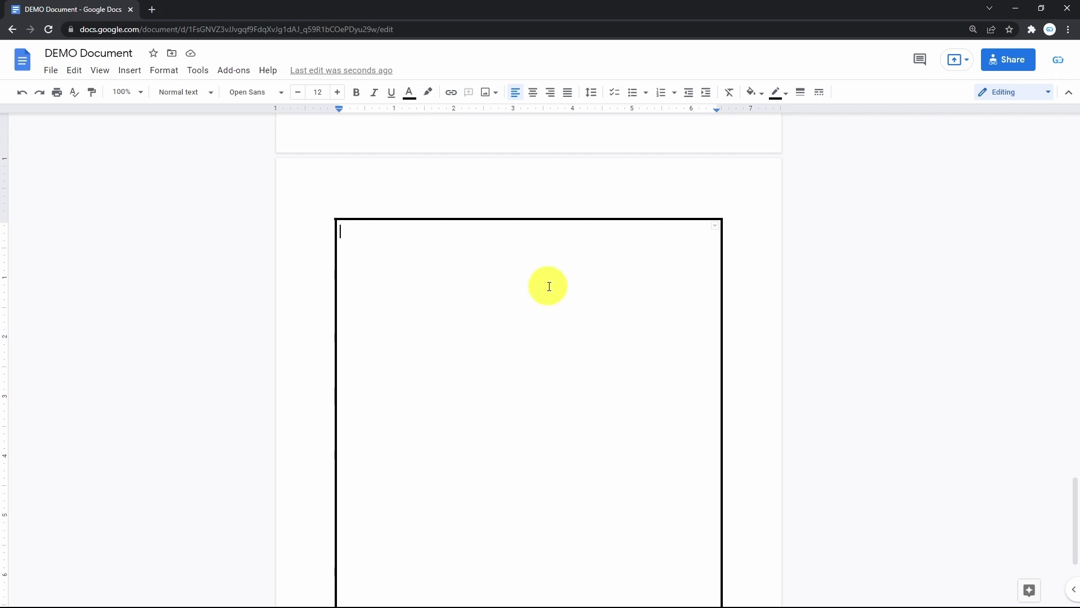
pyautogui.scroll(-4, 549, 286)
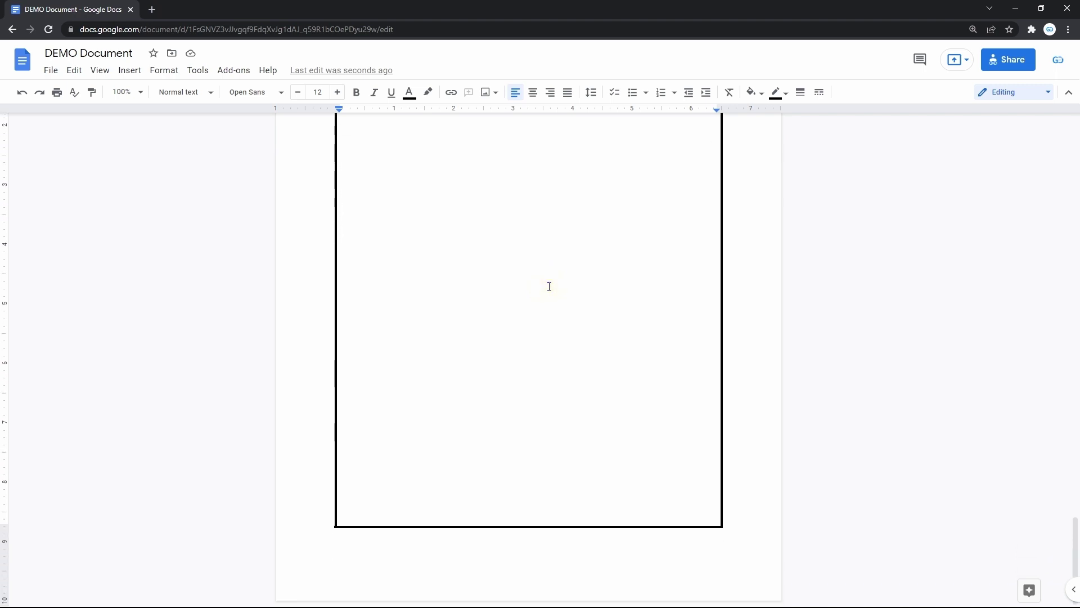
pyautogui.scroll(4, 550, 286)
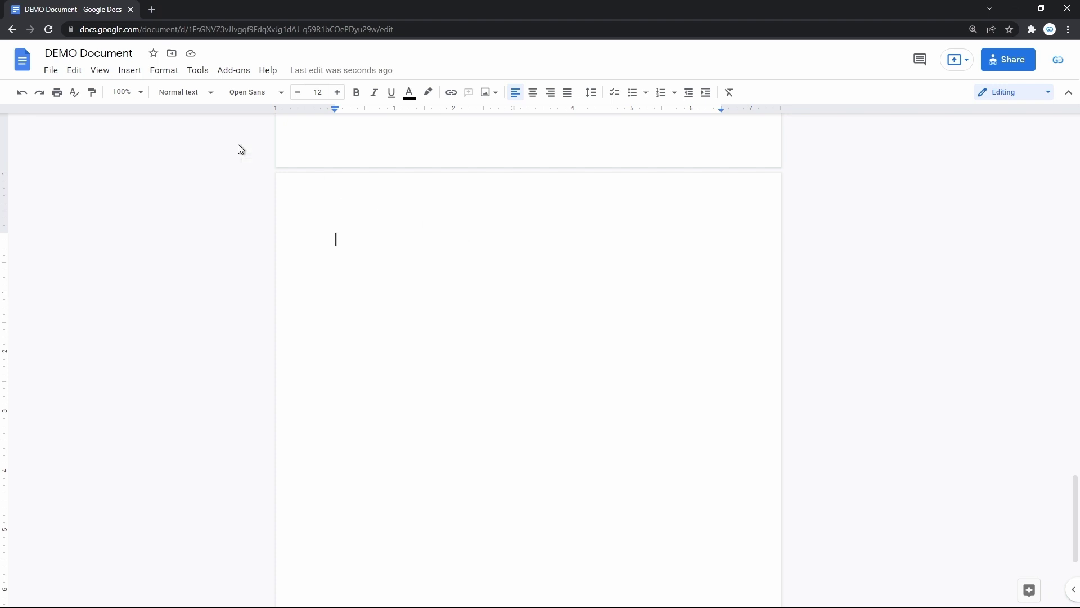
# Step: Insert a 1x1 table on the blank page
pyautogui.click(130, 72)
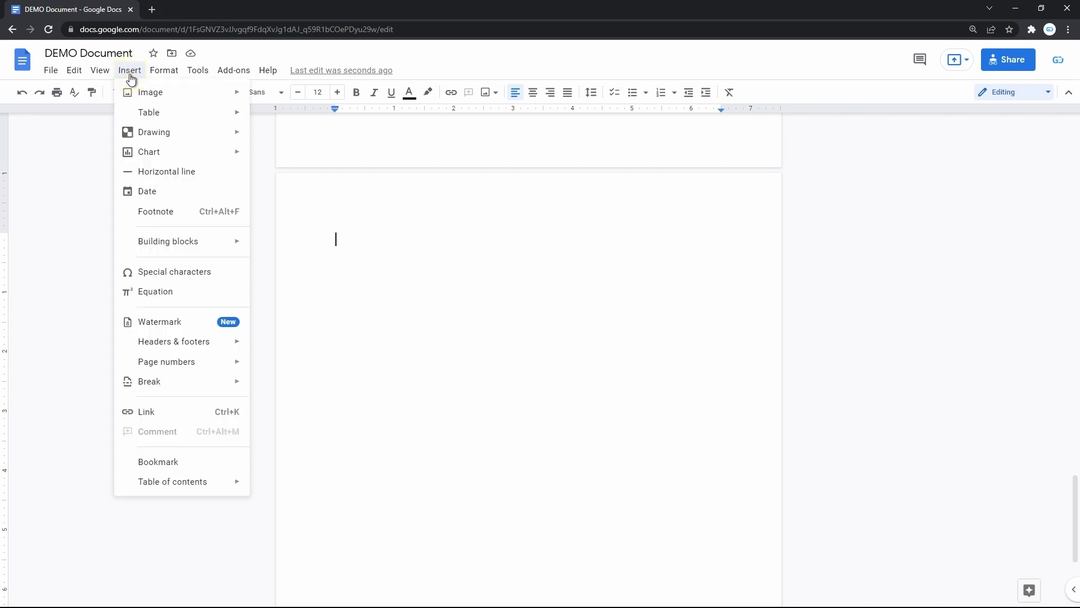
pyautogui.moveTo(176, 115)
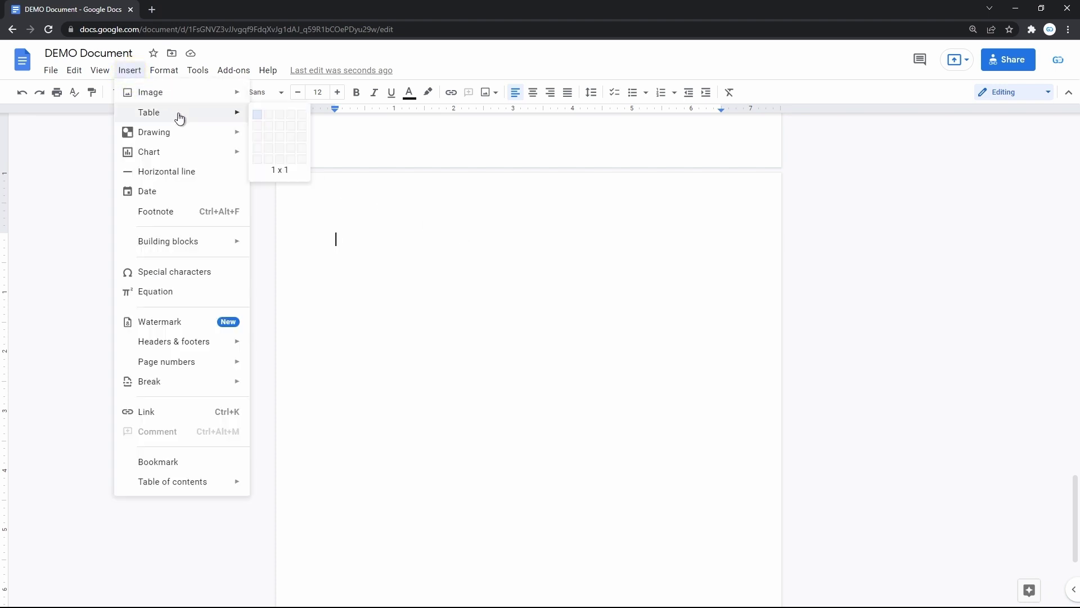
pyautogui.click(256, 115)
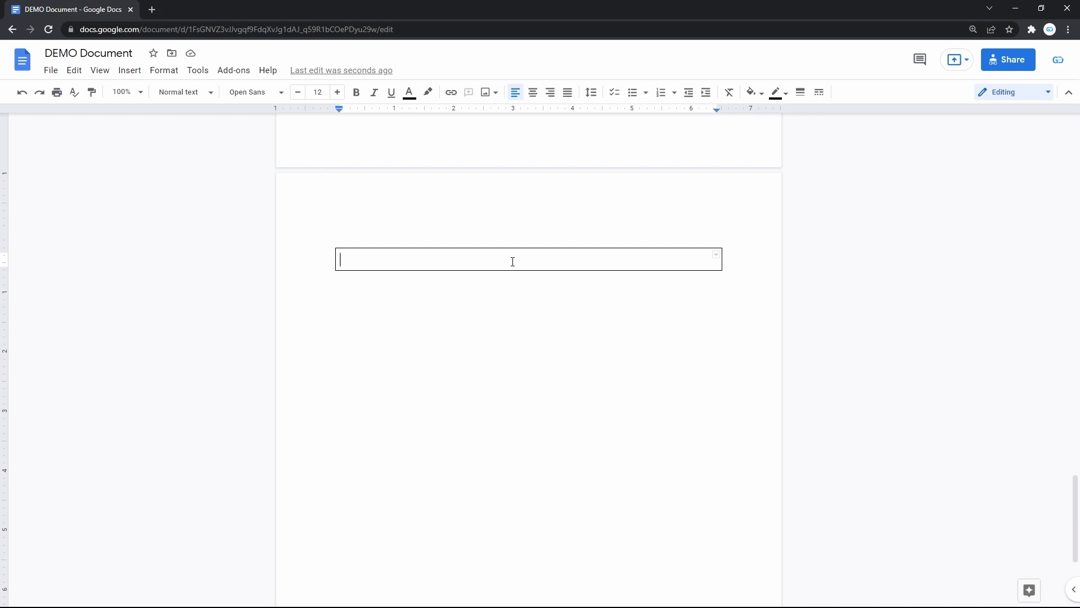
# Step: Drag the table's bottom edge down until it reaches the page bottom
pyautogui.moveTo(502, 270); pyautogui.dragTo(496, 495)
pyautogui.scroll(-3, 495, 496)
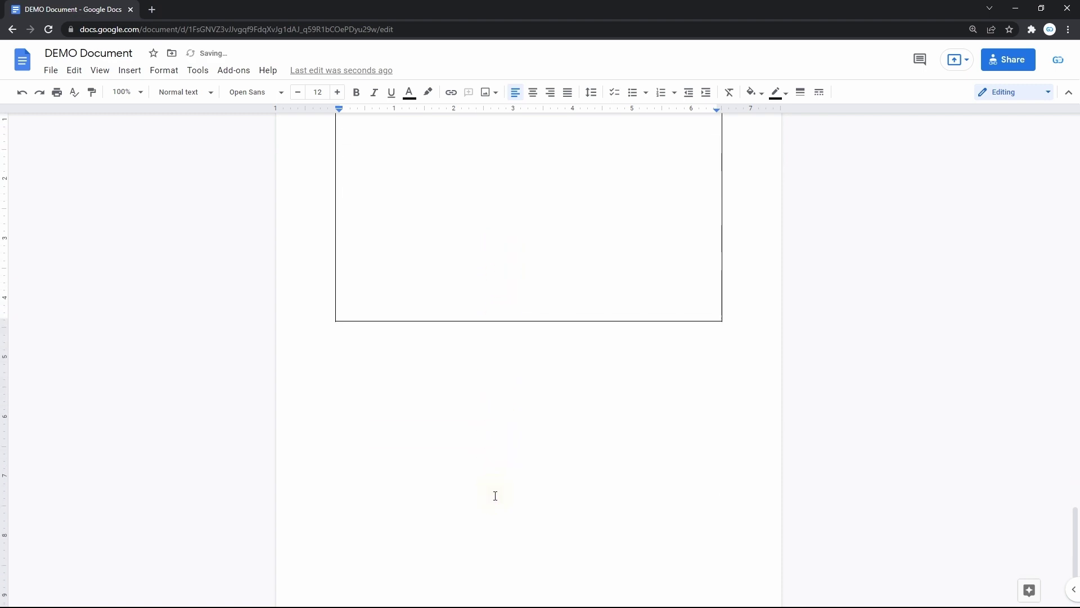
pyautogui.moveTo(518, 320); pyautogui.dragTo(507, 533)
pyautogui.moveTo(506, 482); pyautogui.dragTo(503, 526)
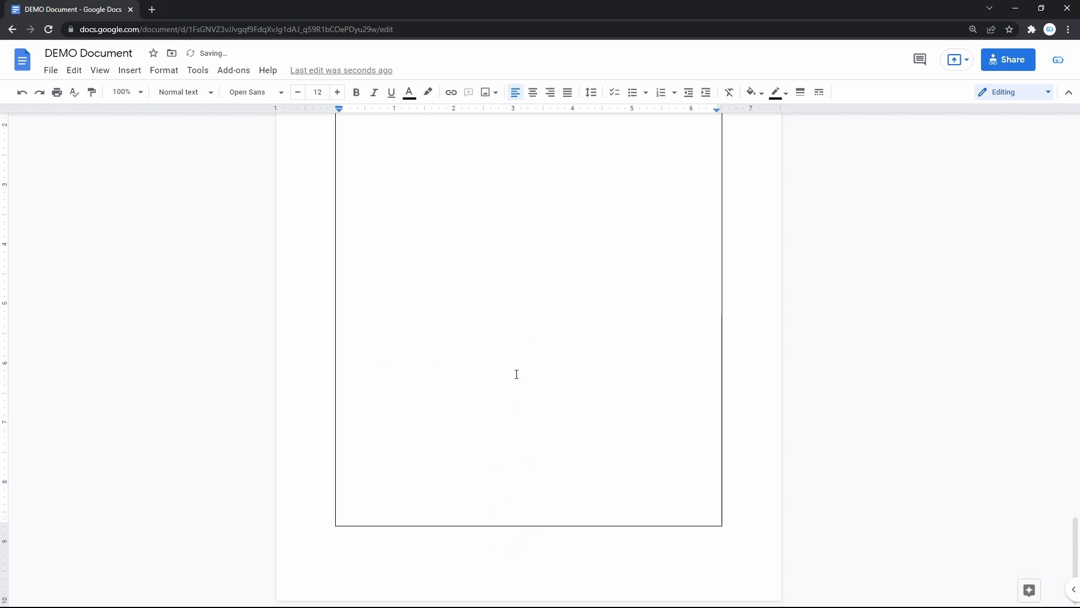
pyautogui.scroll(5, 517, 374)
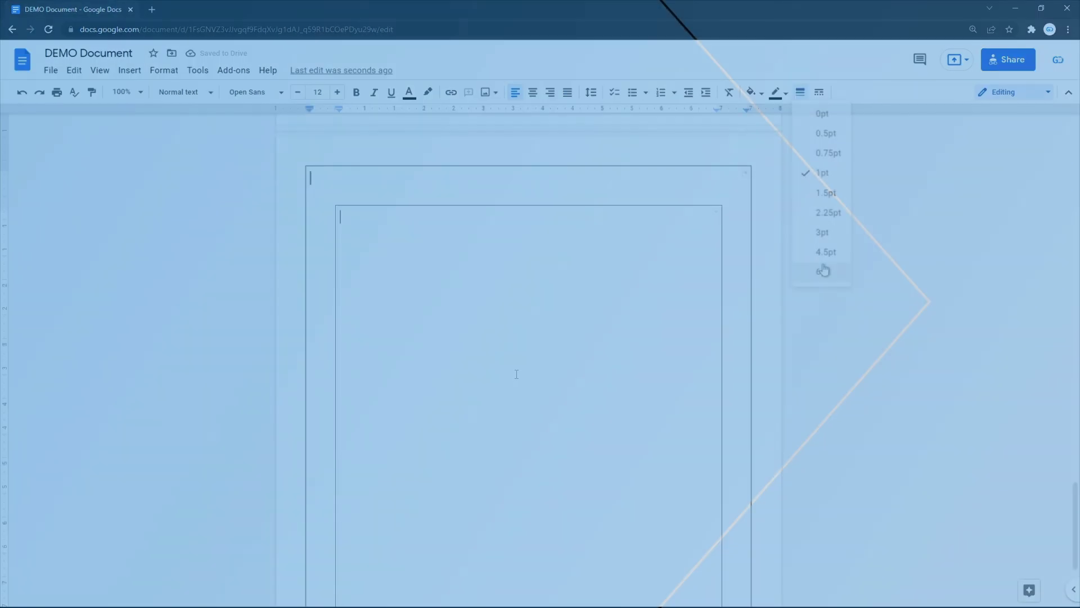
pyautogui.click(824, 271)
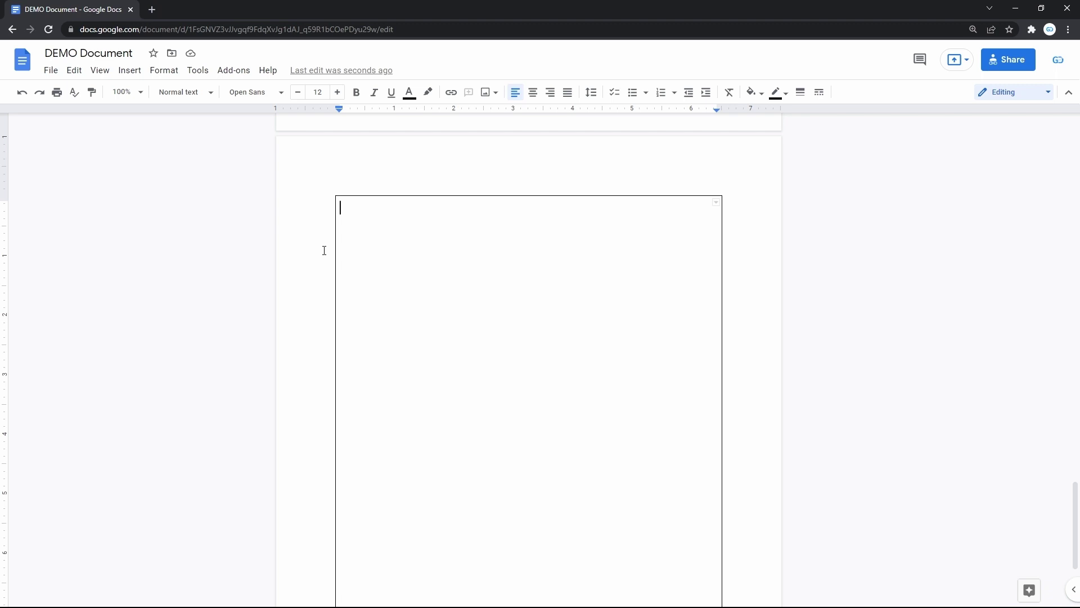
# Step: In Page setup, set the Top margin to 0.5 inches
pyautogui.click(55, 76)
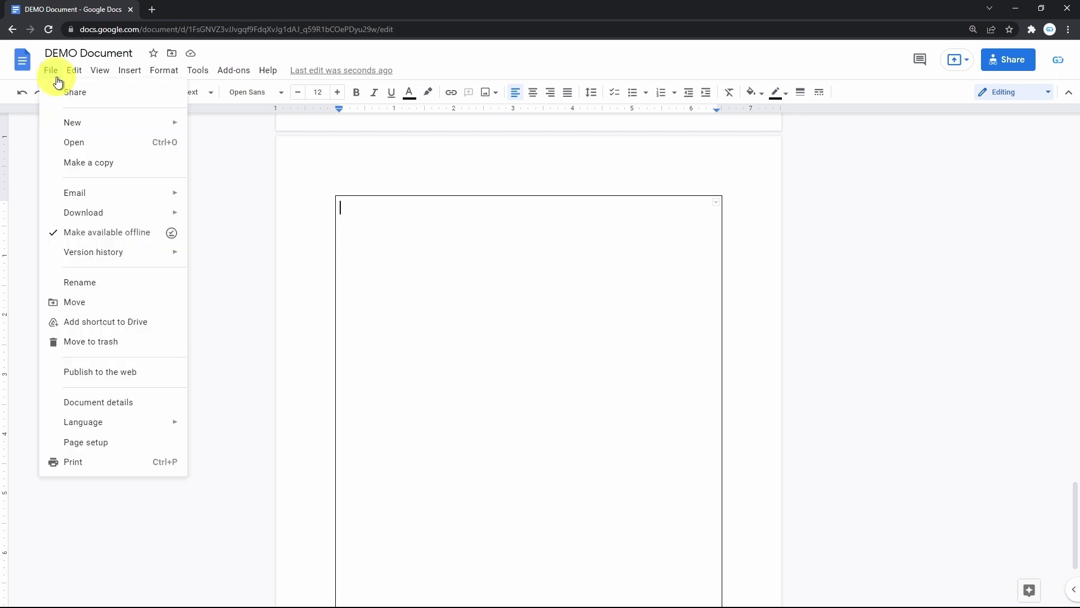
pyautogui.click(84, 442)
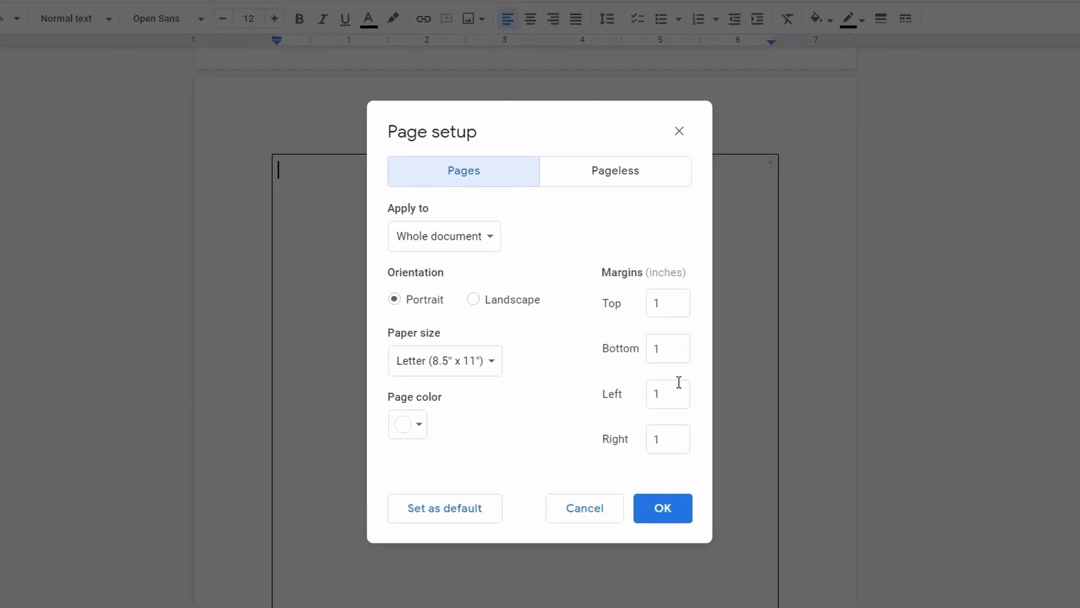
pyautogui.click(668, 304)
pyautogui.click(668, 347)
pyautogui.click(673, 294)
pyautogui.hotkey('ctrl', 'a')
pyautogui.hotkey('ctrl', 'v')
pyautogui.hotkey('ctrl', 'a')
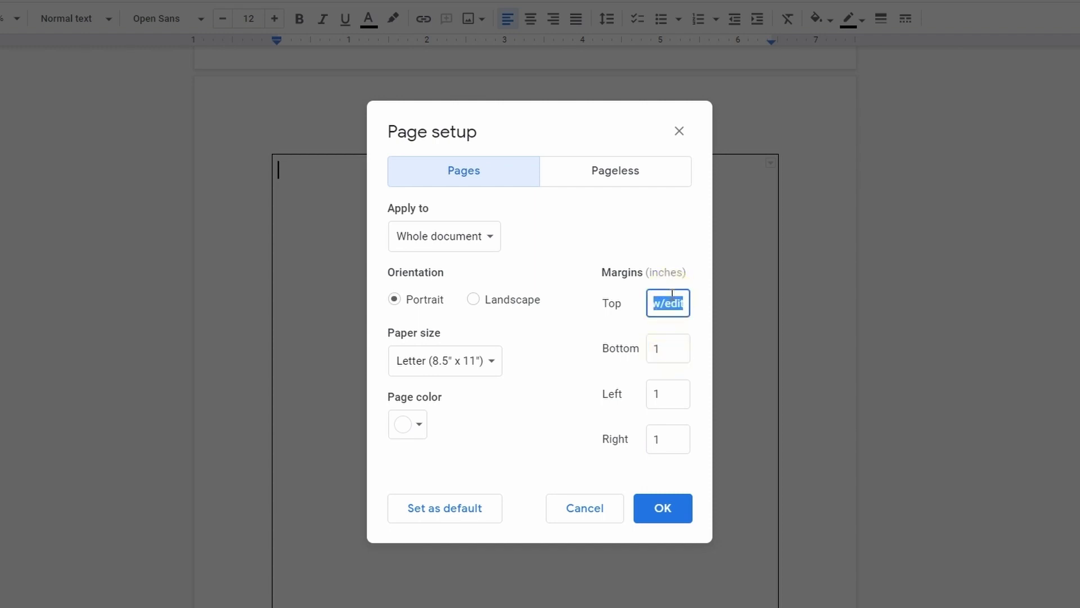
pyautogui.write('0.5')
pyautogui.hotkey('ctrl', 'a')
# Step: Set the Bottom, Left and Right margins to 0.5 inches and apply
pyautogui.press('Tab')
pyautogui.write('0.5')
pyautogui.press('Tab')
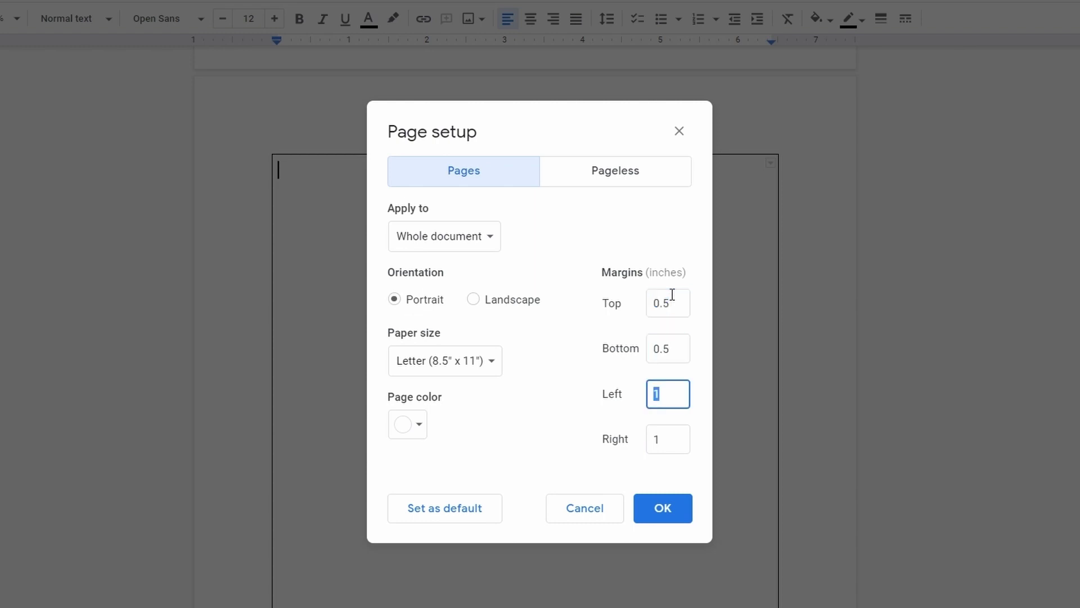
pyautogui.write('0.5')
pyautogui.press('Tab')
pyautogui.write('0.5')
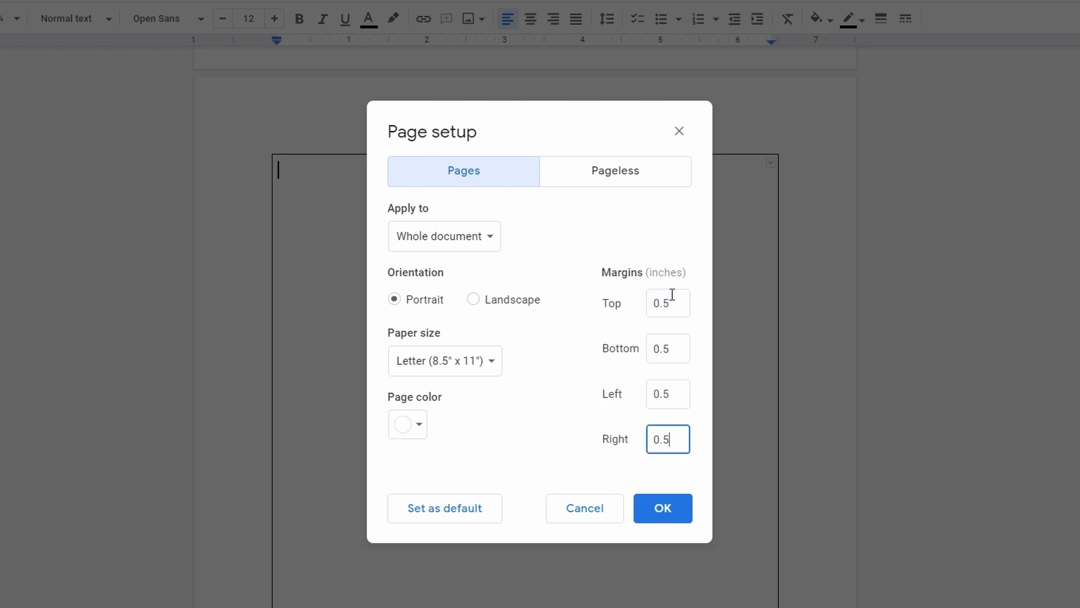
pyautogui.click(664, 510)
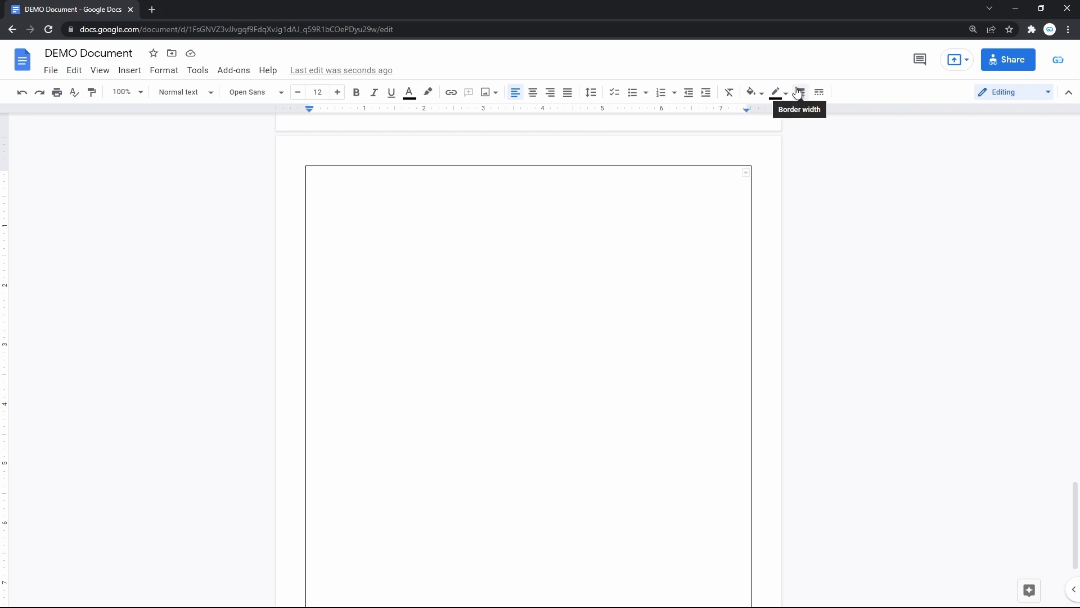
# Step: Give the table a 6 pt red border
pyautogui.click(799, 92)
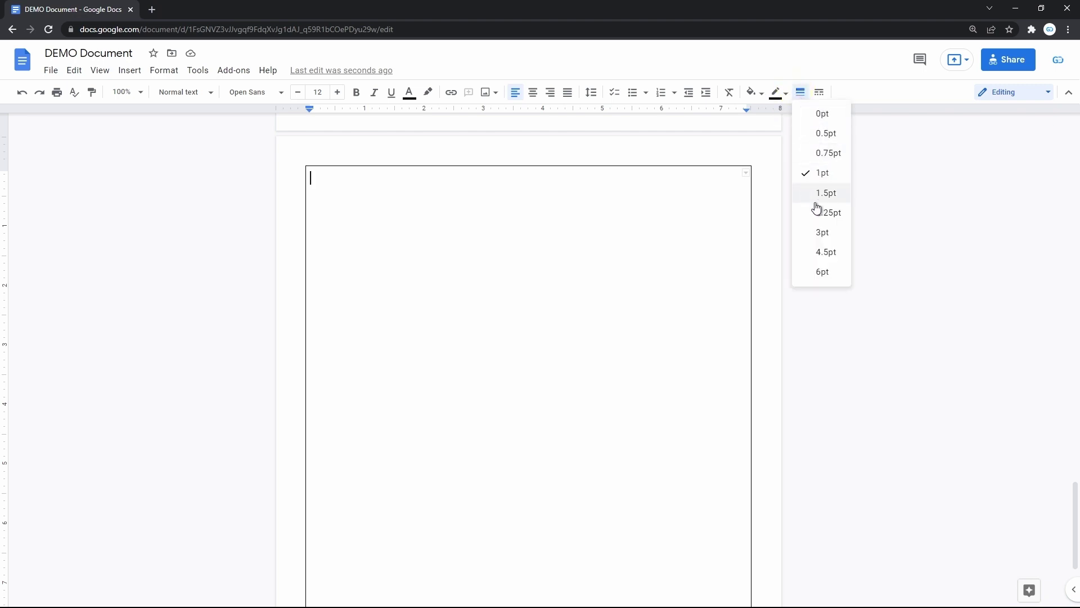
pyautogui.click(823, 271)
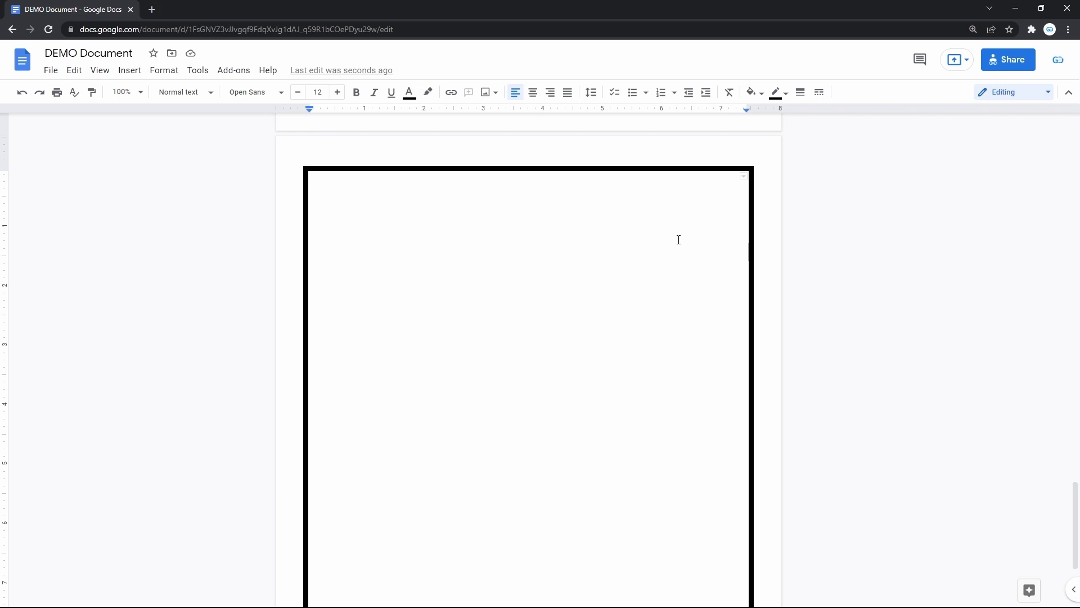
pyautogui.click(786, 95)
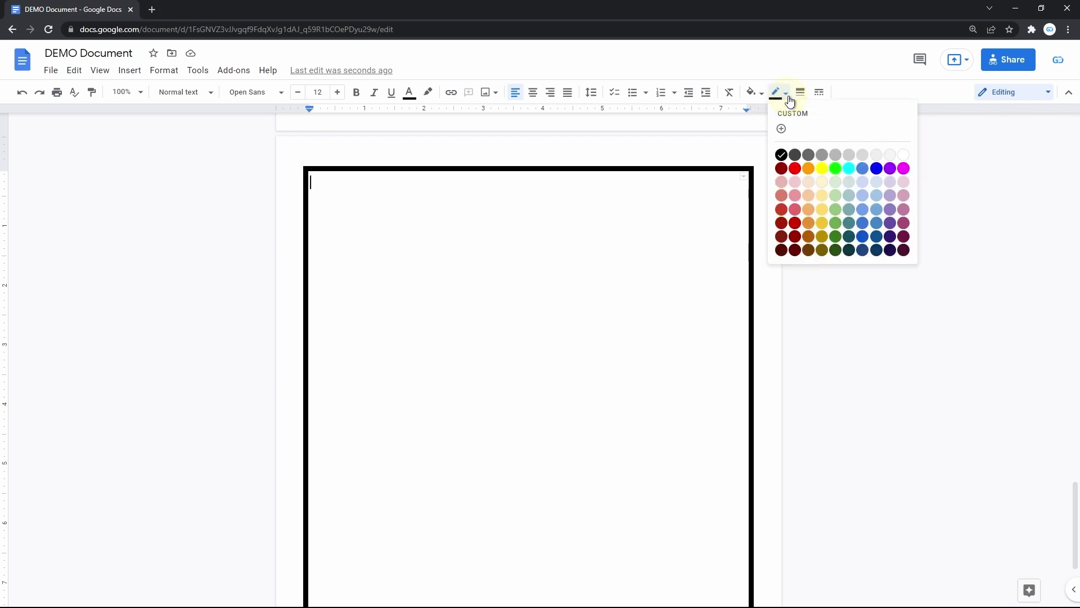
pyautogui.click(795, 169)
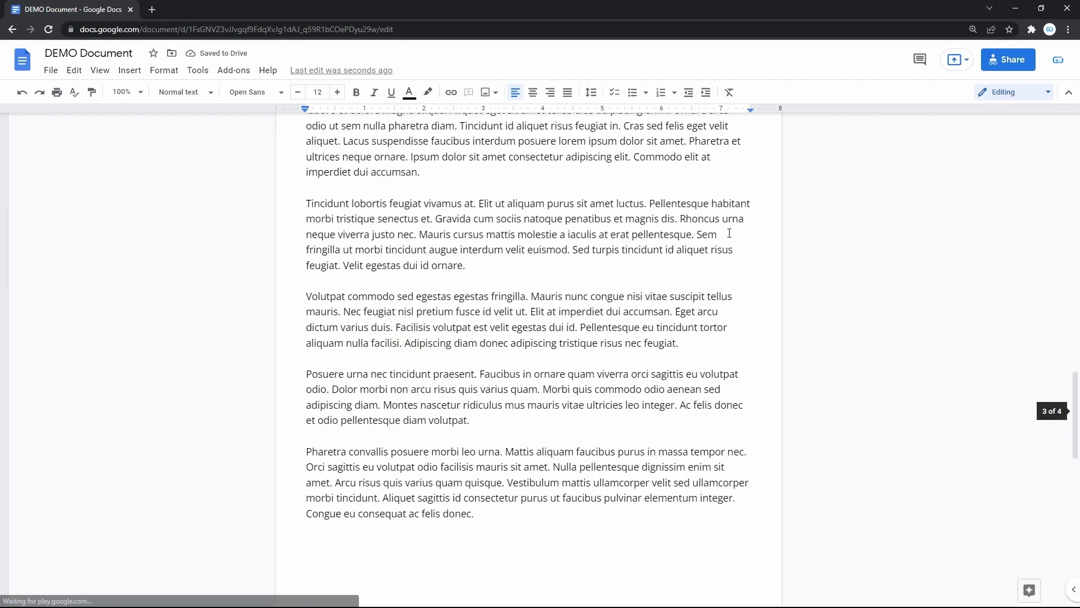
# Step: Choose a background colour for the table cell
pyautogui.scroll(-5, 730, 233)
pyautogui.click(728, 232)
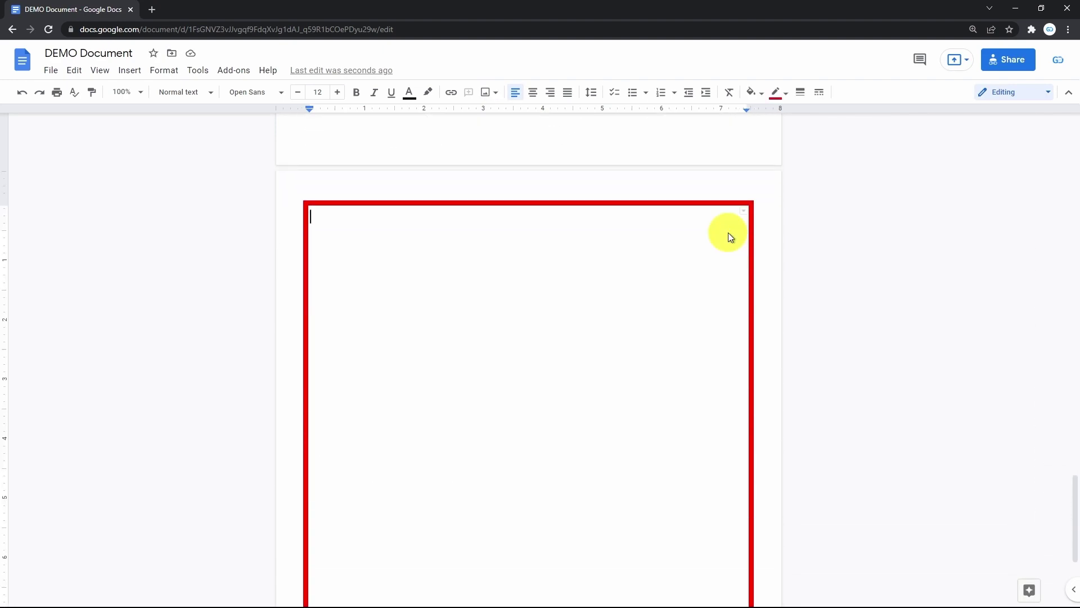
pyautogui.click(761, 92)
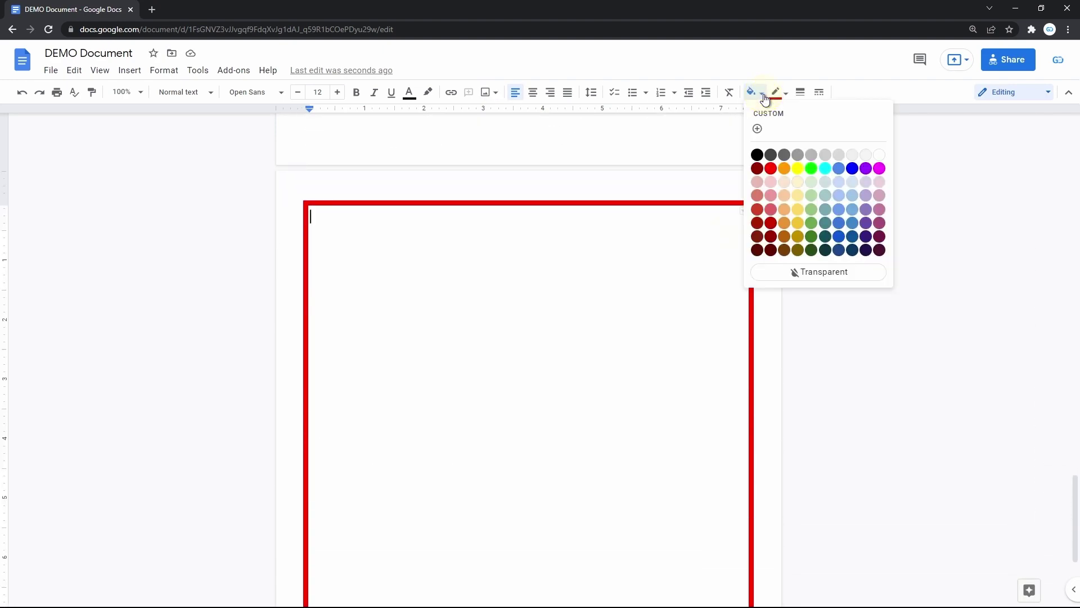
pyautogui.click(783, 165)
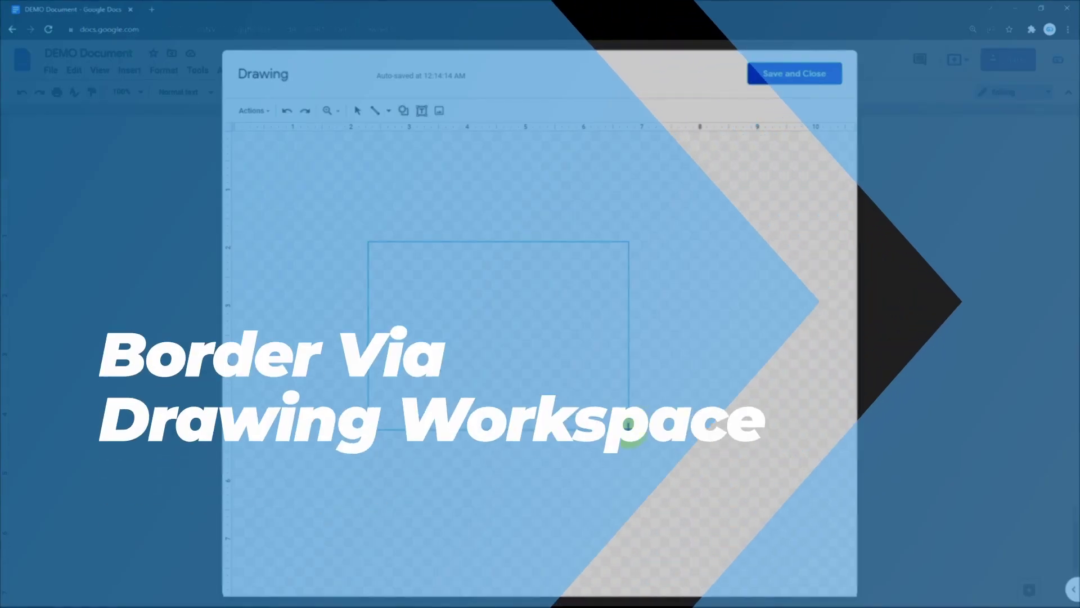
# Step: Add a page break below the red table frame
pyautogui.moveTo(629, 430); pyautogui.dragTo(628, 430)
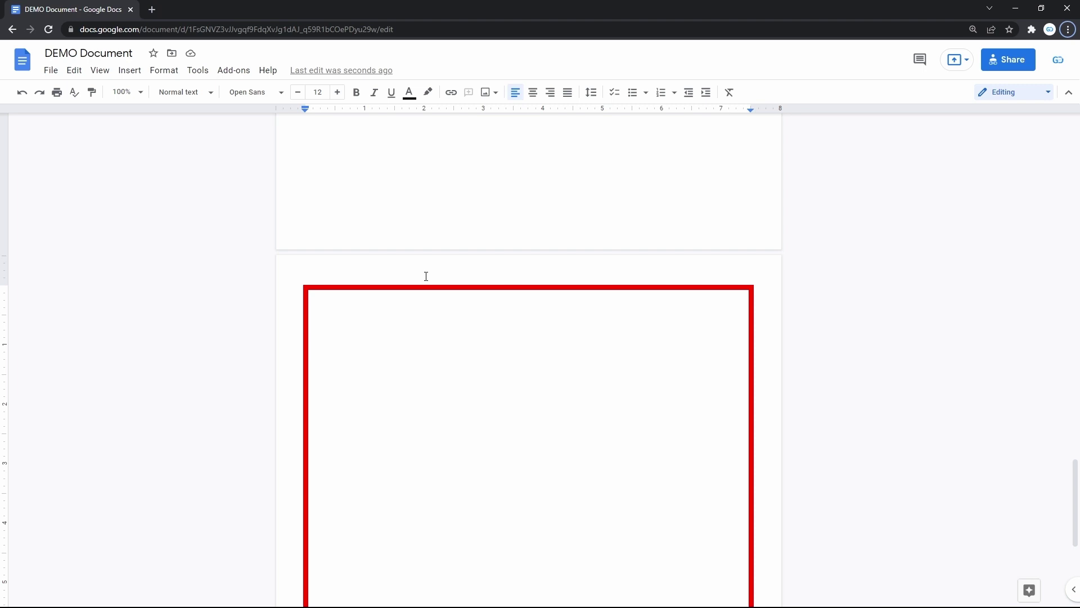
pyautogui.scroll(-5, 426, 276)
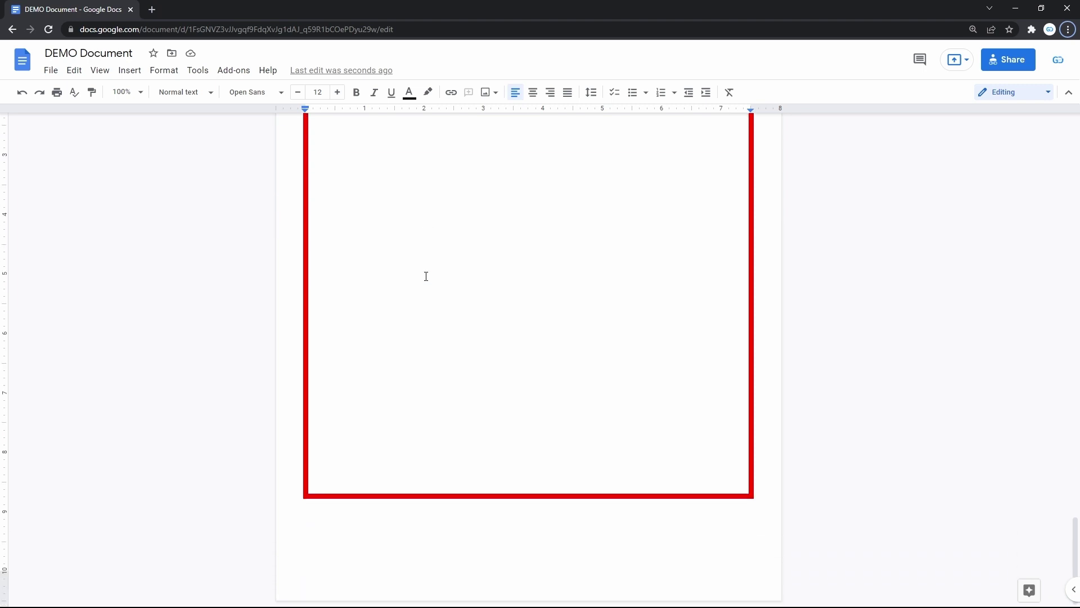
pyautogui.click(385, 536)
pyautogui.hotkey('ctrl', 'Return')
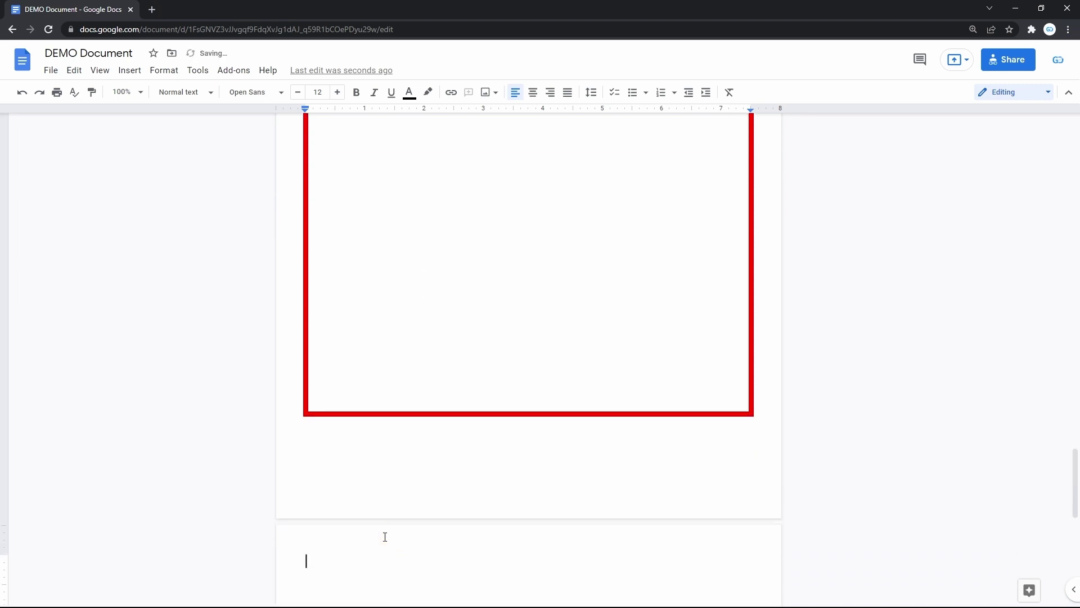
pyautogui.scroll(-5, 385, 537)
pyautogui.scroll(-1, 385, 537)
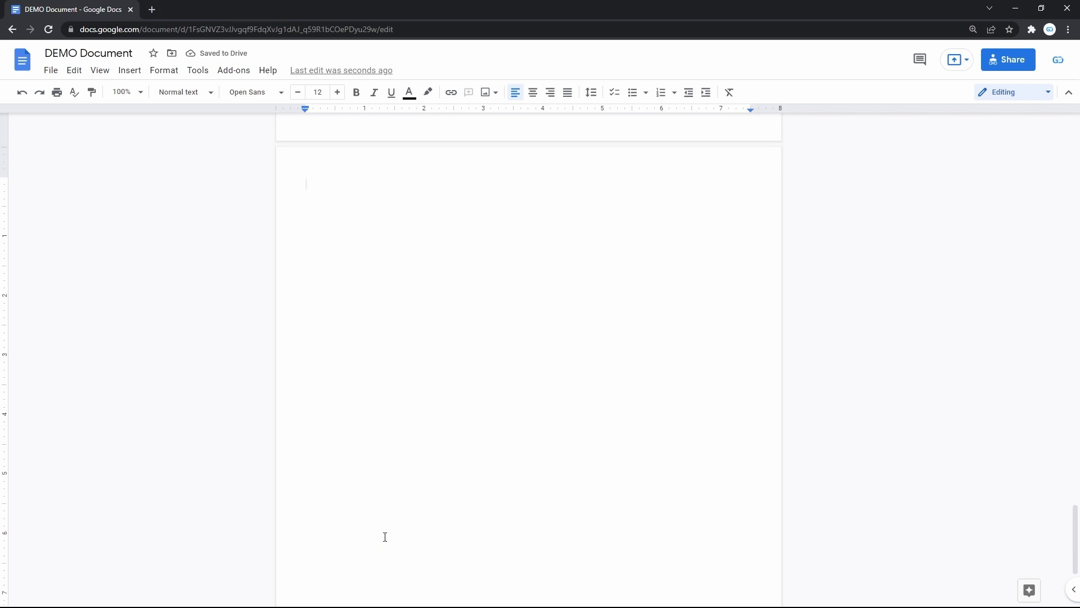
# Step: Create a new blank drawing from the Insert menu
pyautogui.click(140, 78)
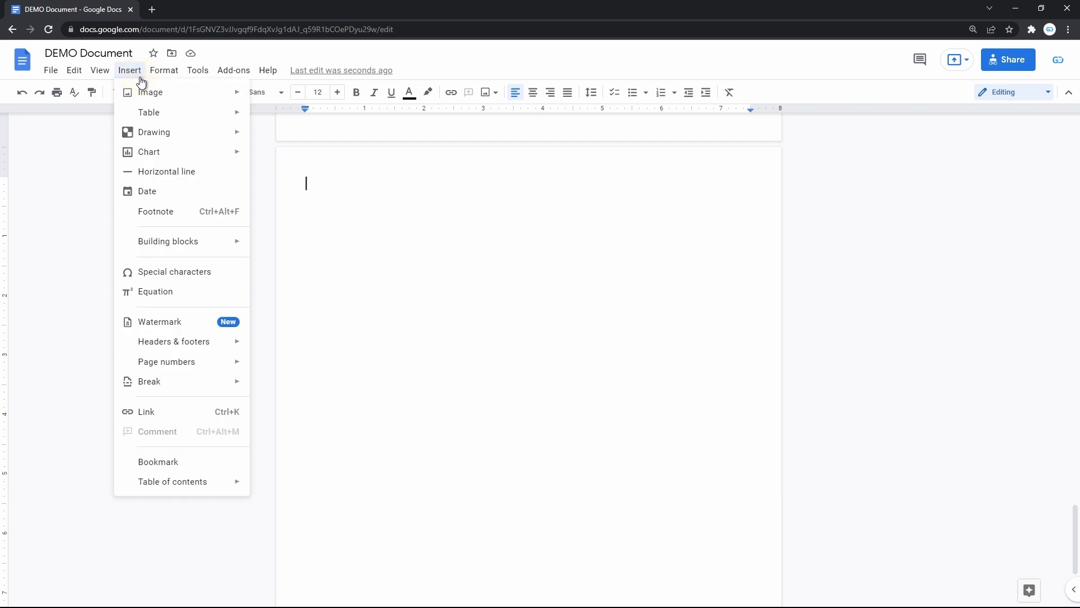
pyautogui.moveTo(176, 139)
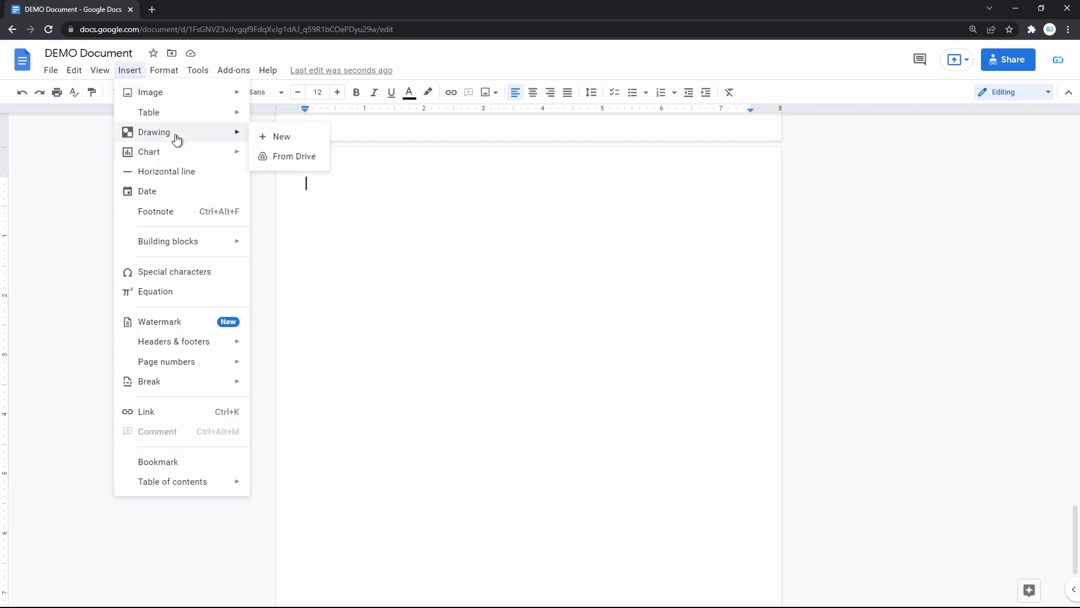
pyautogui.click(274, 137)
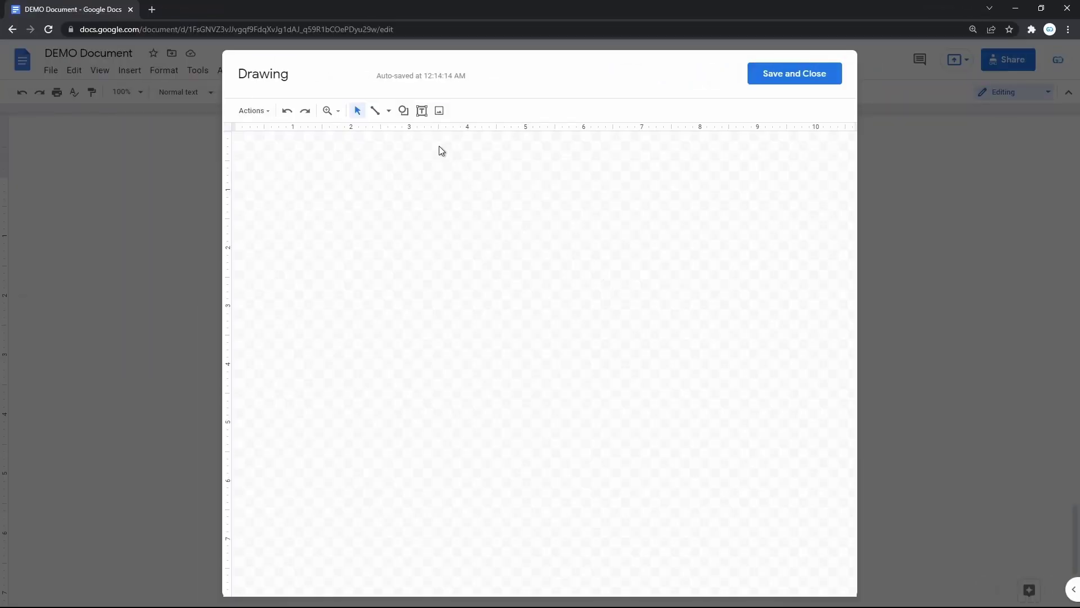
# Step: Draw a rectangle across the canvas and make its fill transparent
pyautogui.click(410, 113)
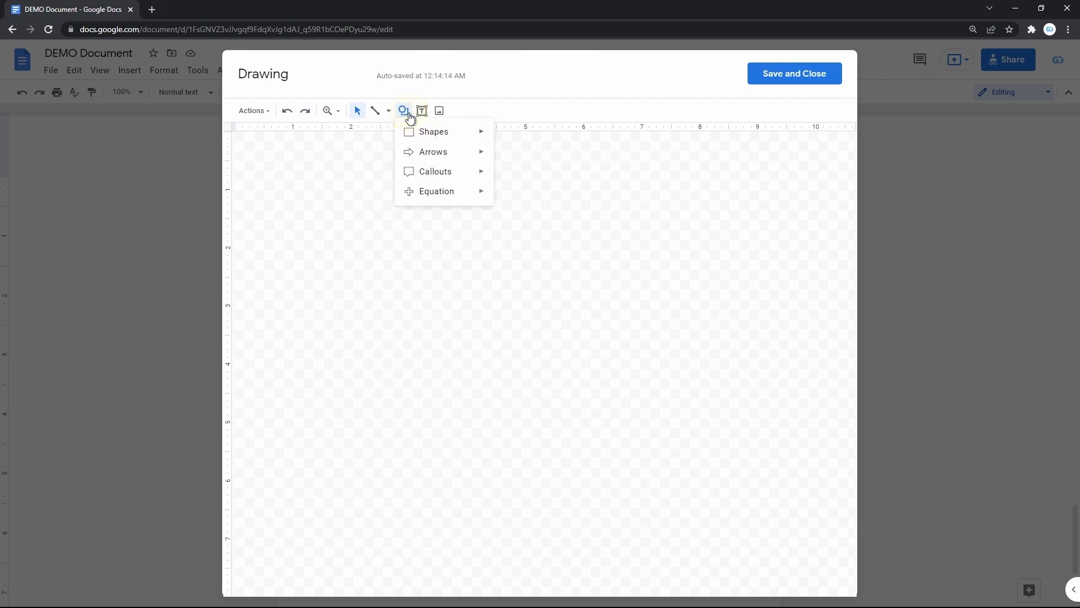
pyautogui.moveTo(437, 137)
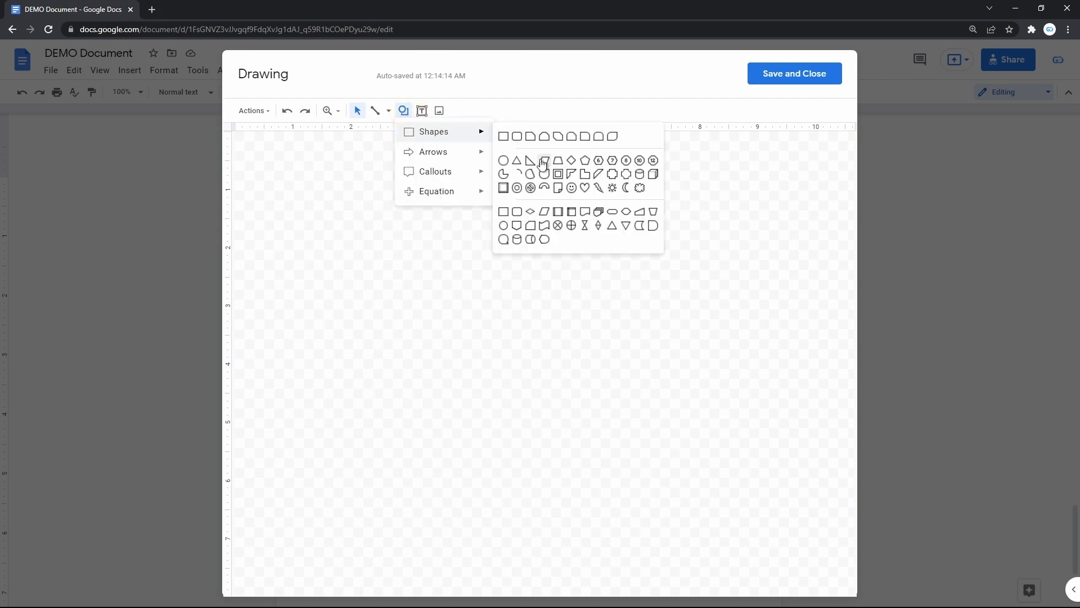
pyautogui.click(504, 137)
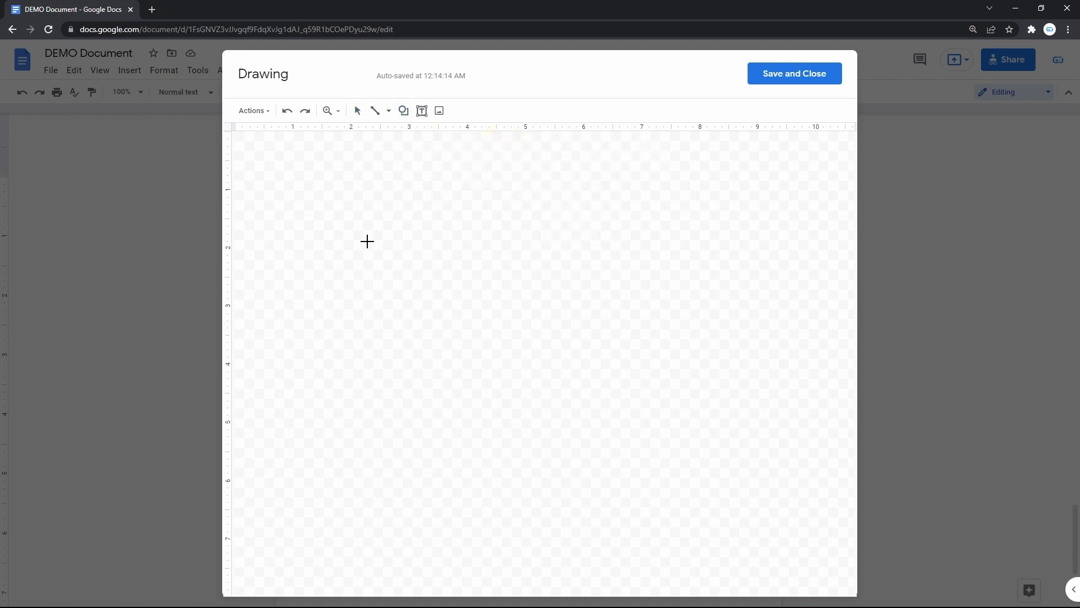
pyautogui.moveTo(367, 241); pyautogui.dragTo(628, 429)
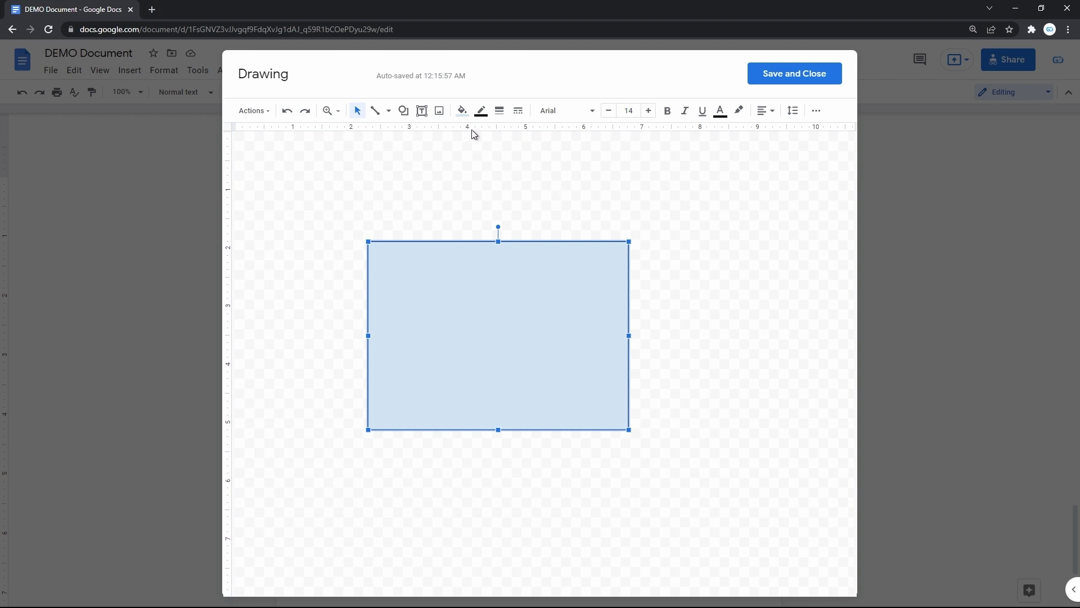
pyautogui.click(463, 111)
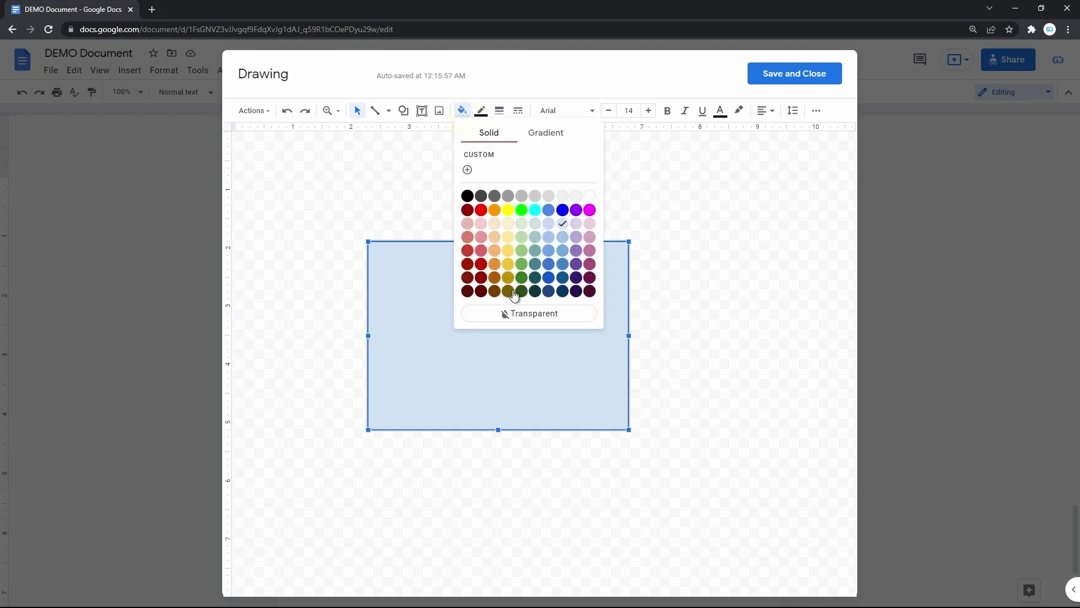
pyautogui.click(514, 314)
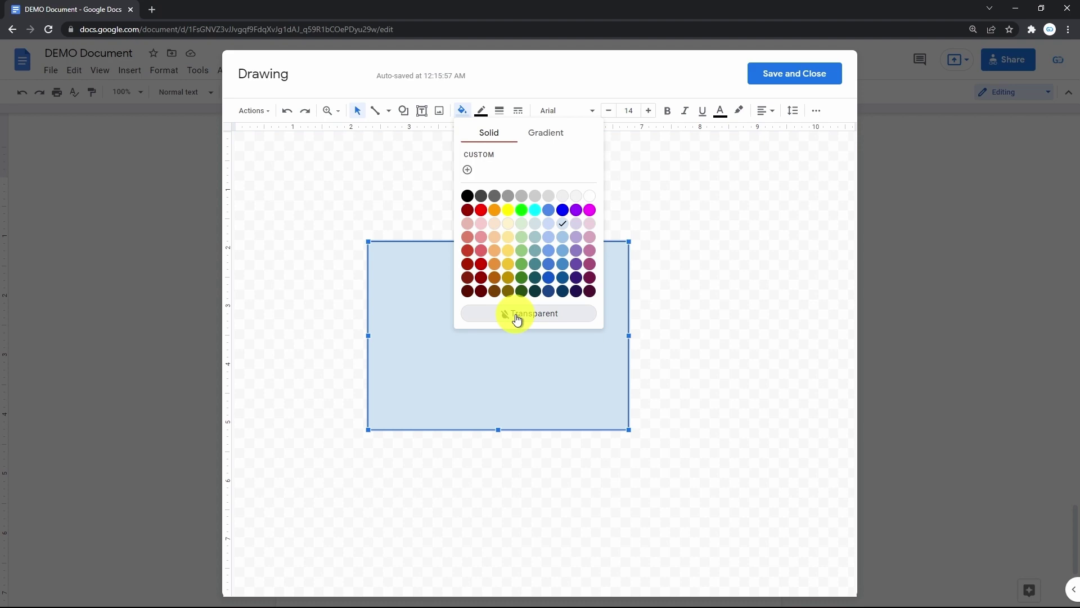
pyautogui.click(652, 317)
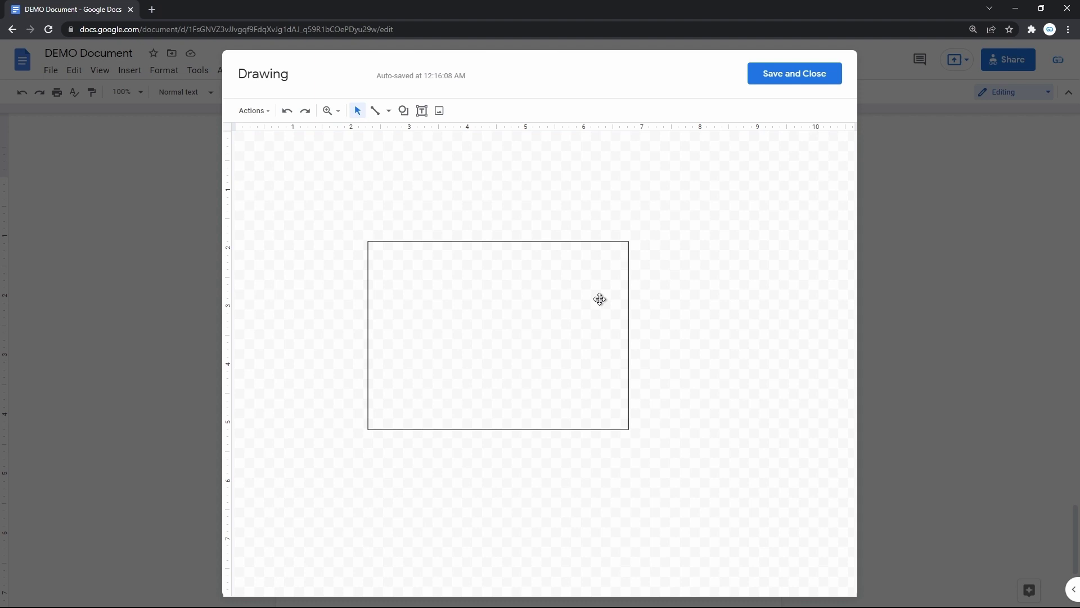
# Step: Type 'Hello world!' inside the rectangle
pyautogui.click(600, 298)
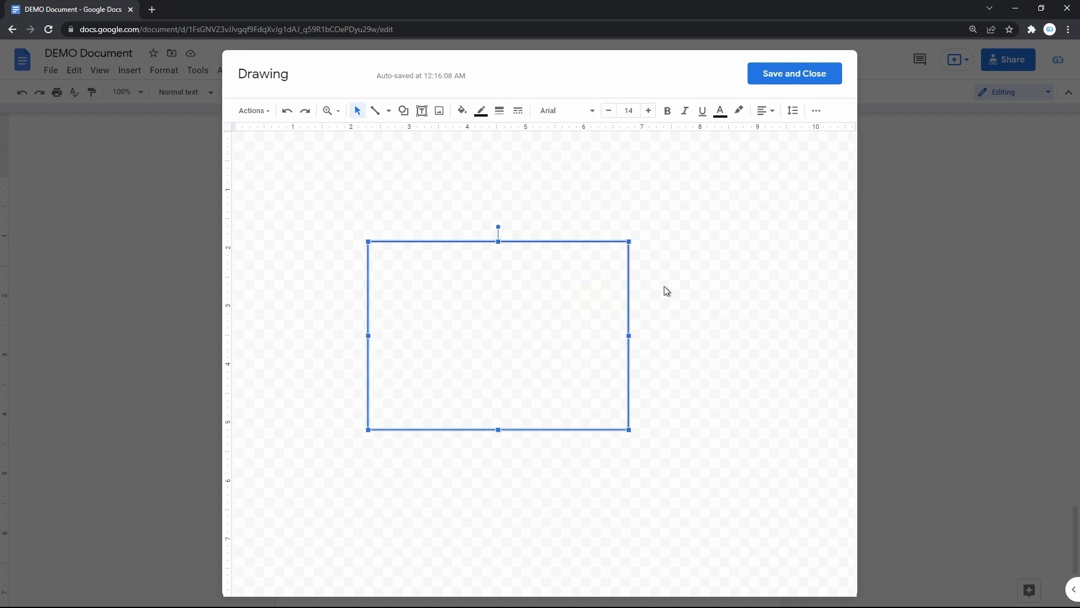
pyautogui.doubleClick(531, 310)
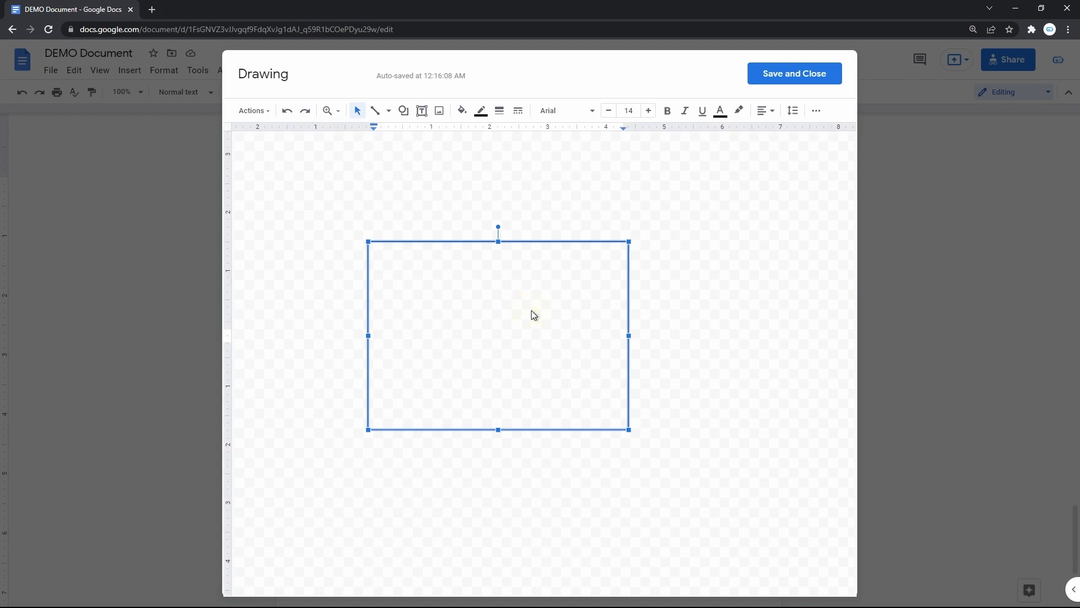
pyautogui.write('Hello world!')
# Step: Give the rectangle an 8px red outline
pyautogui.click(500, 109)
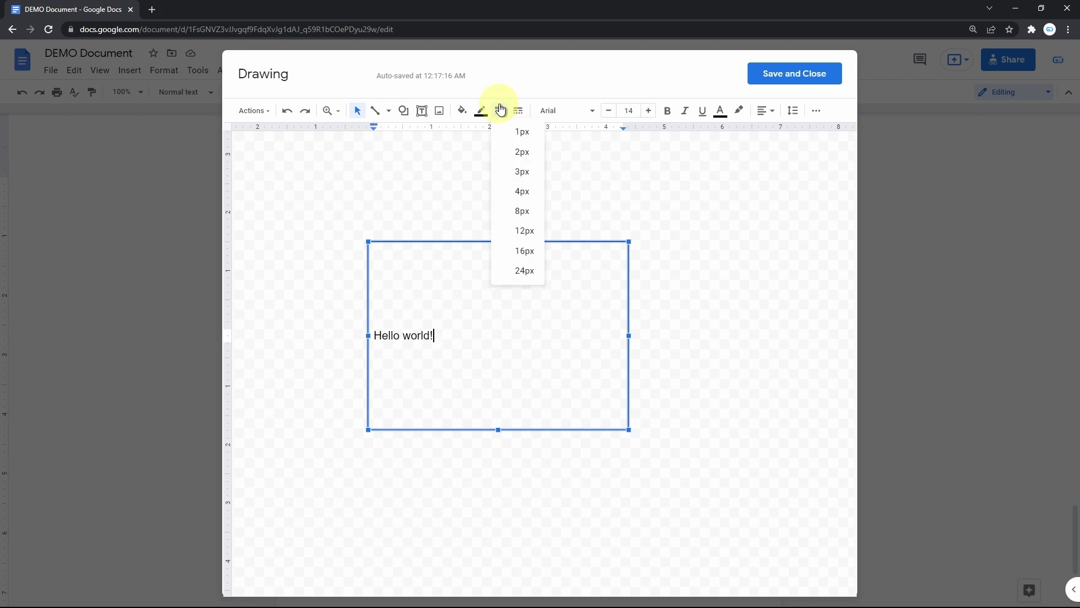
pyautogui.click(532, 210)
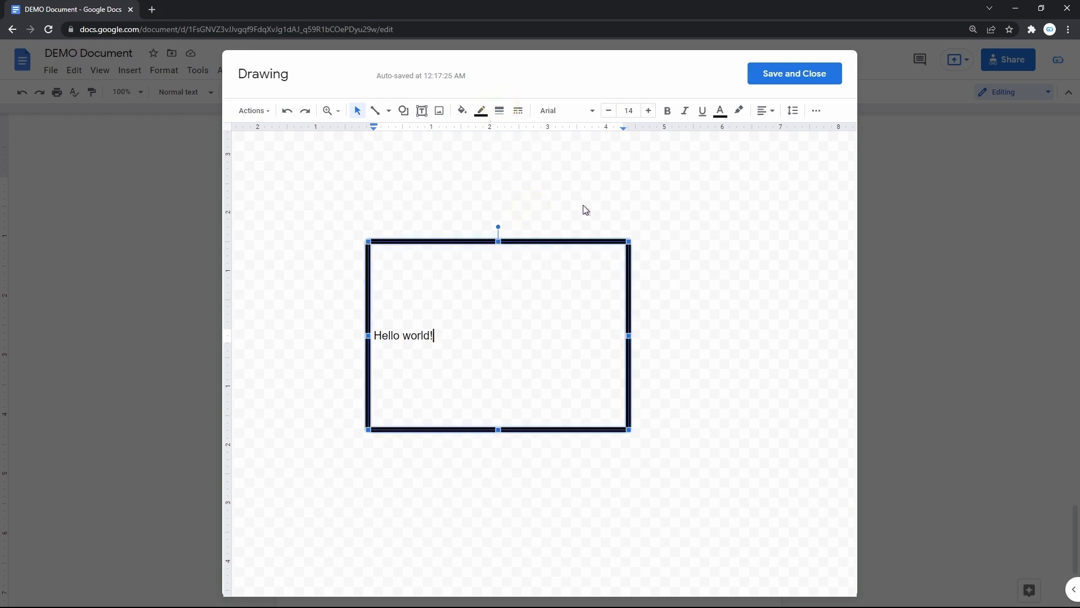
pyautogui.click(483, 112)
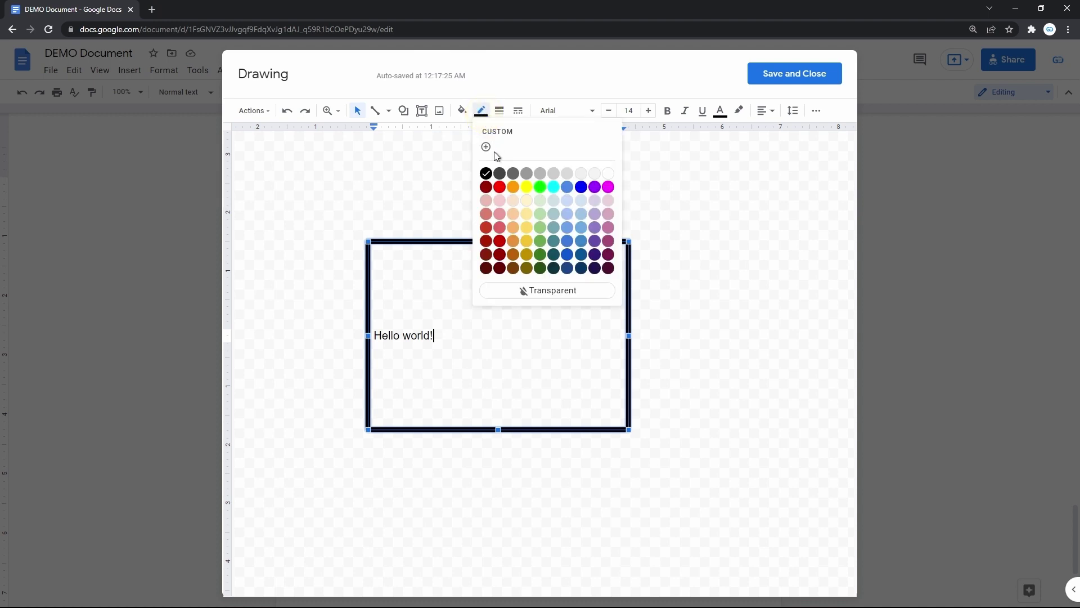
pyautogui.click(501, 187)
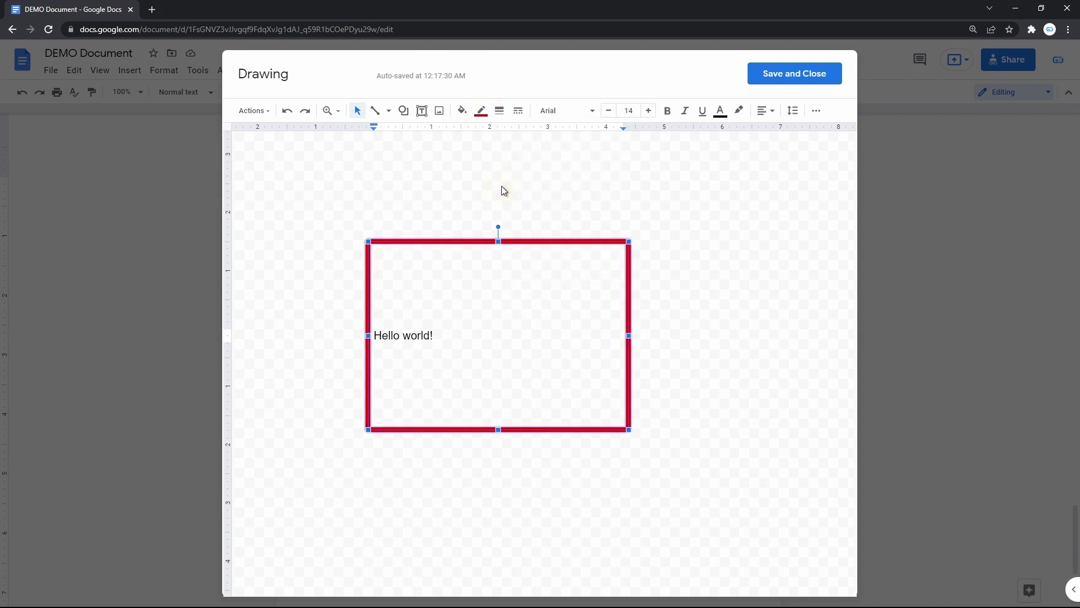
pyautogui.click(463, 111)
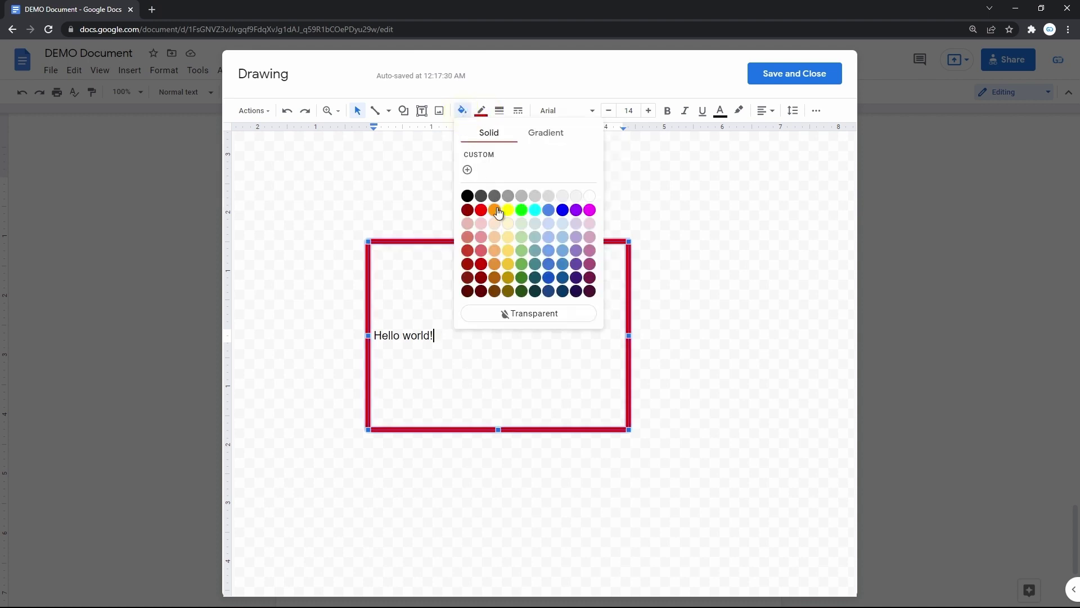
pyautogui.click(654, 214)
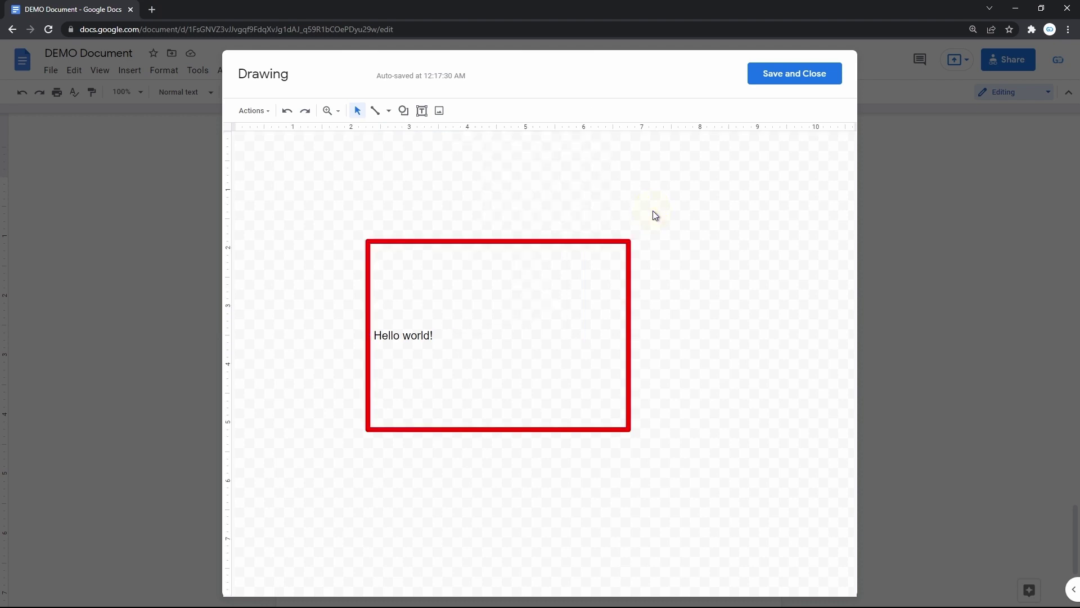
# Step: Save the drawing into the document, resize it, and add a page break after it
pyautogui.click(779, 84)
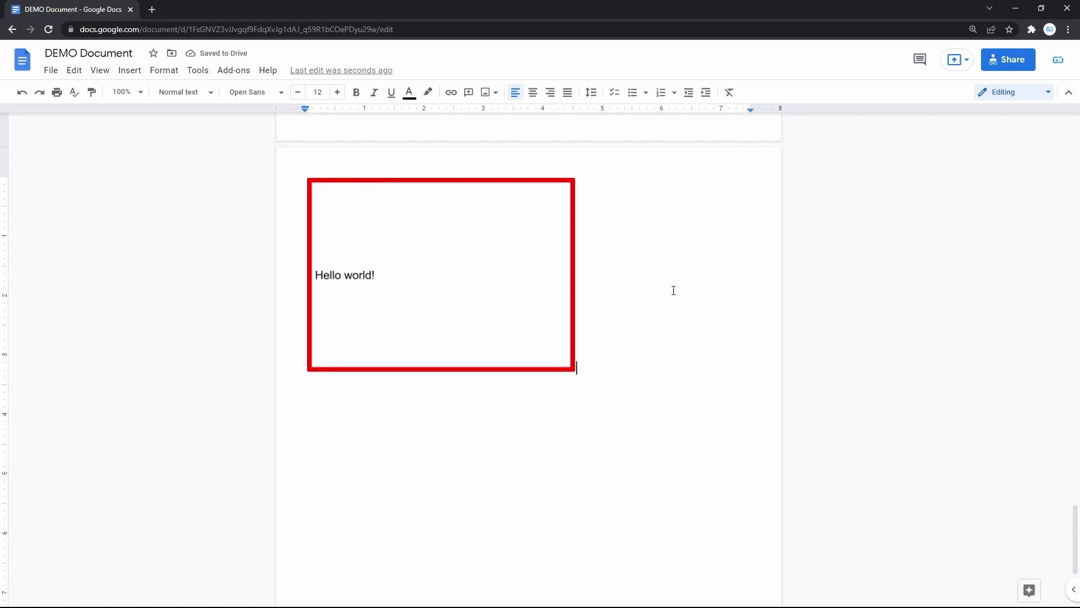
pyautogui.click(557, 306)
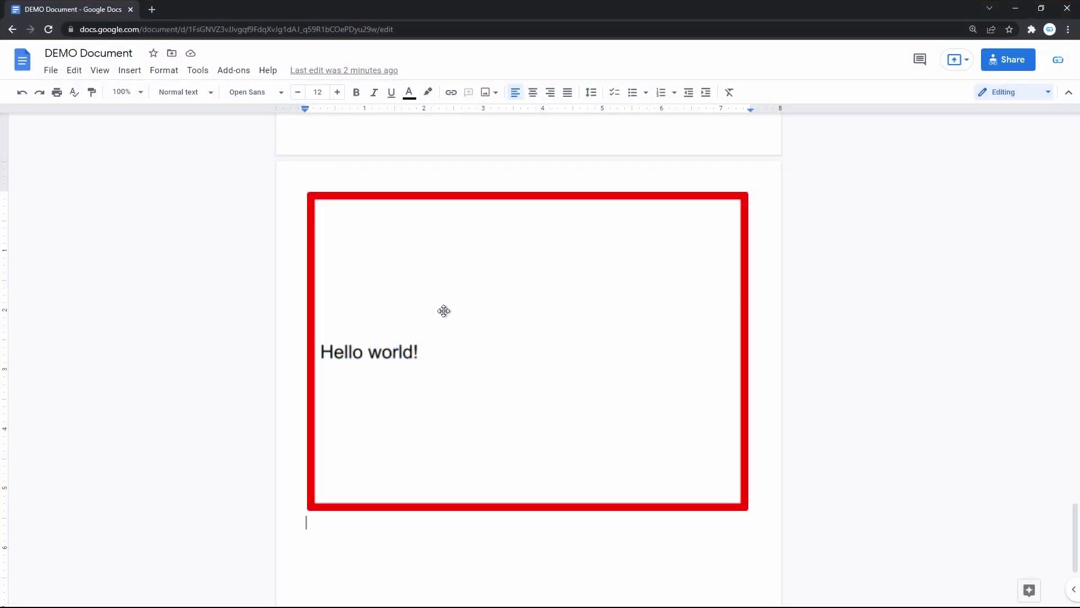
pyautogui.hotkey('ctrl', 'Return')
pyautogui.scroll(-5, 444, 311)
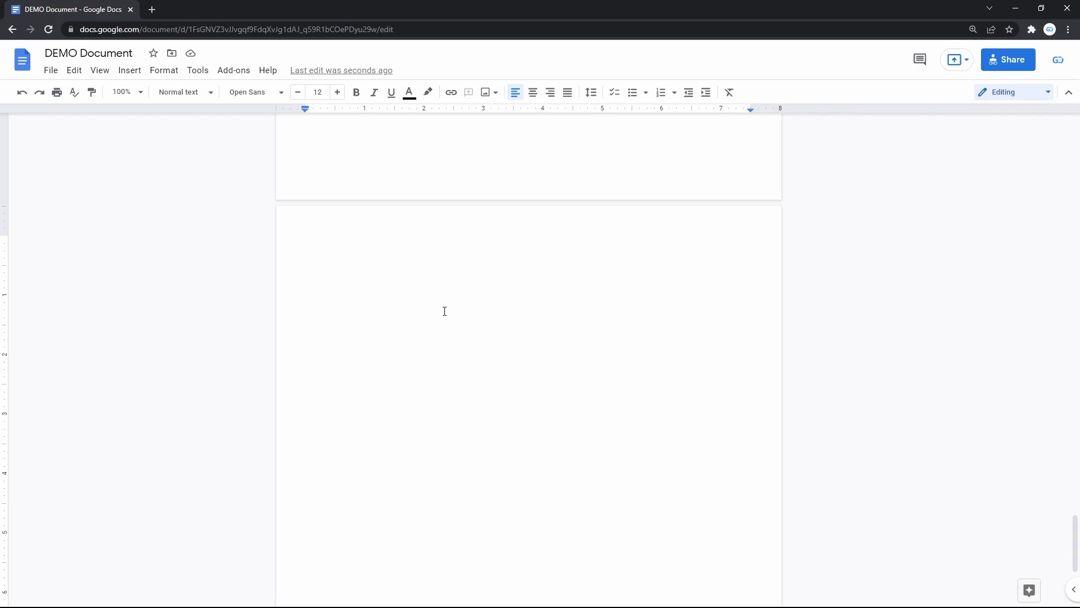
# Step: Open google.com in a new tab and search for 'border image'
pyautogui.hotkey('ctrl', 't')
pyautogui.write('go')
pyautogui.press('Return')
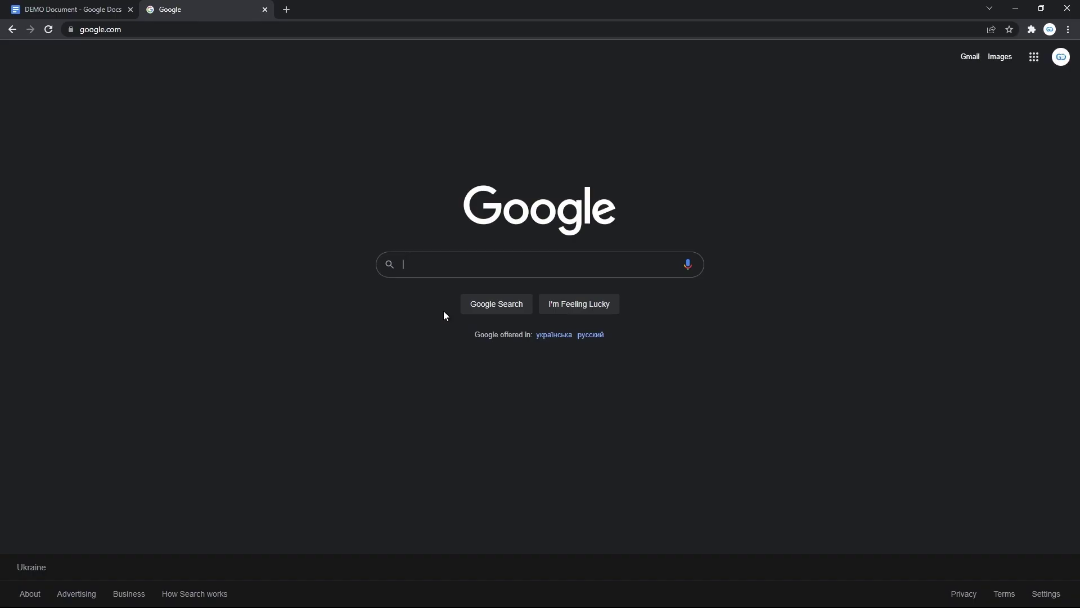
pyautogui.write('border image')
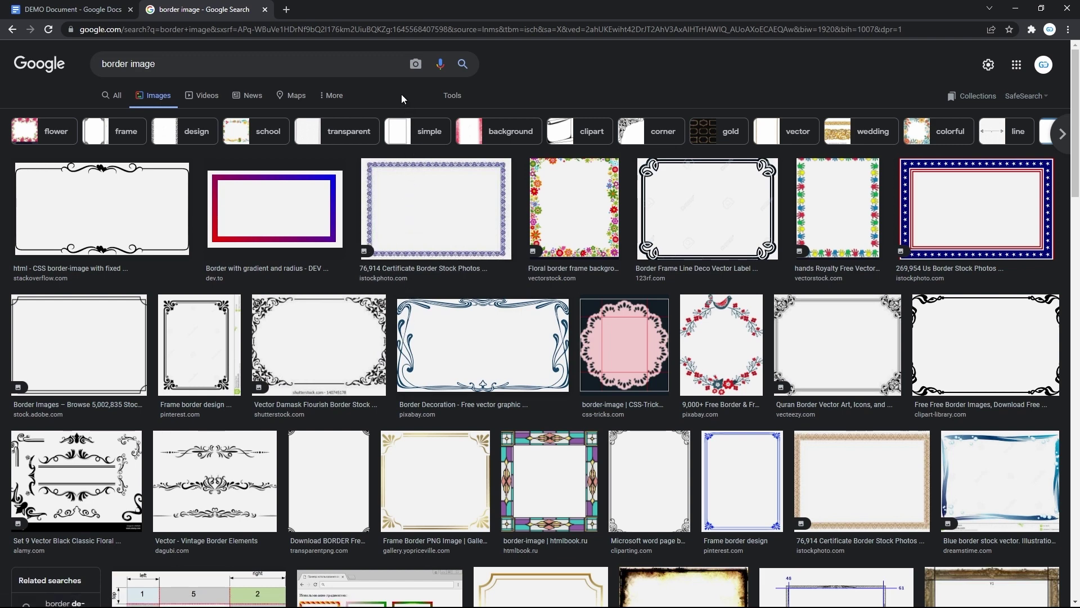
# Step: Filter the image results to Transparent colour
pyautogui.click(454, 97)
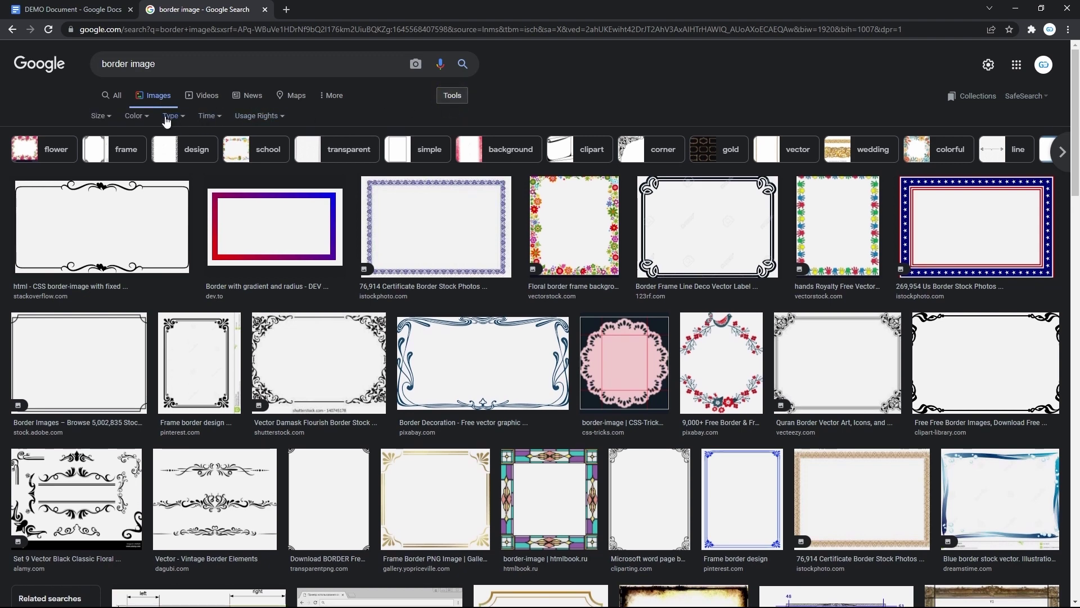
pyautogui.click(144, 117)
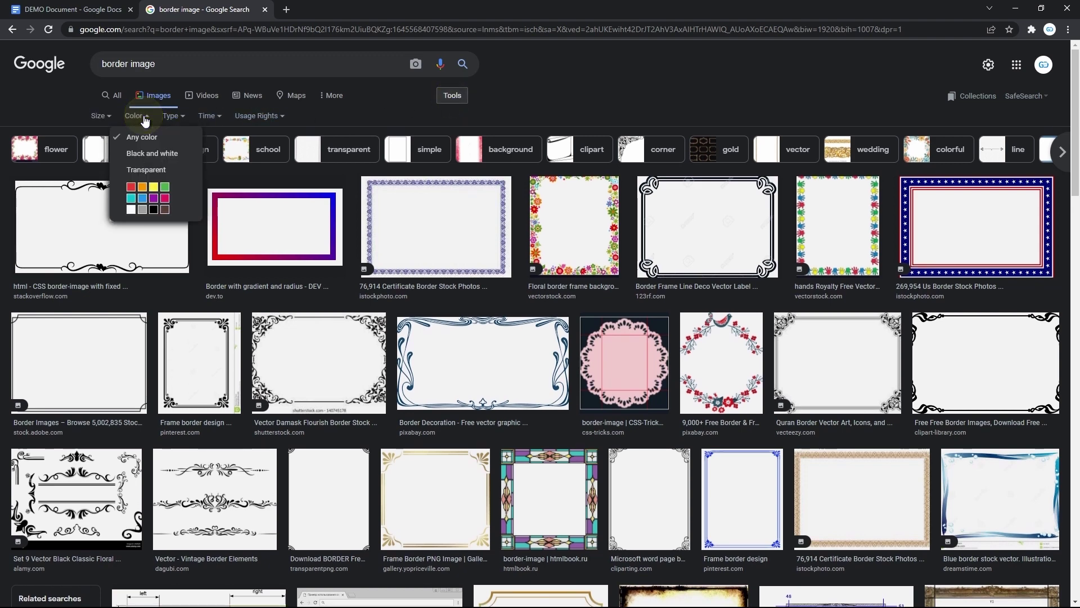
pyautogui.click(151, 170)
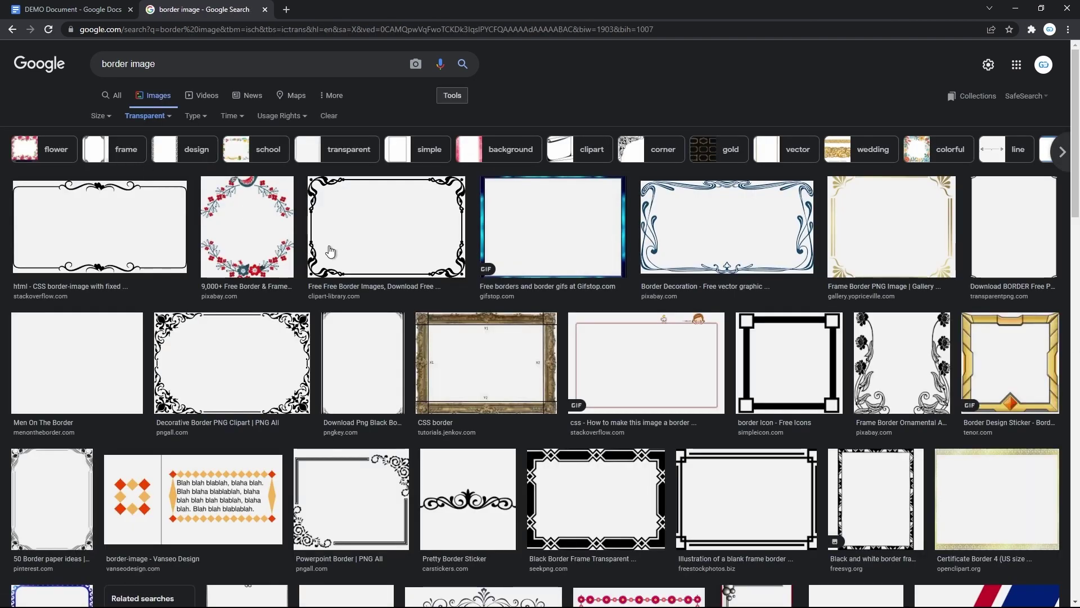
# Step: Preview the 'White Border Frame PNG Clipart' ornamental frame image
pyautogui.scroll(-2, 331, 252)
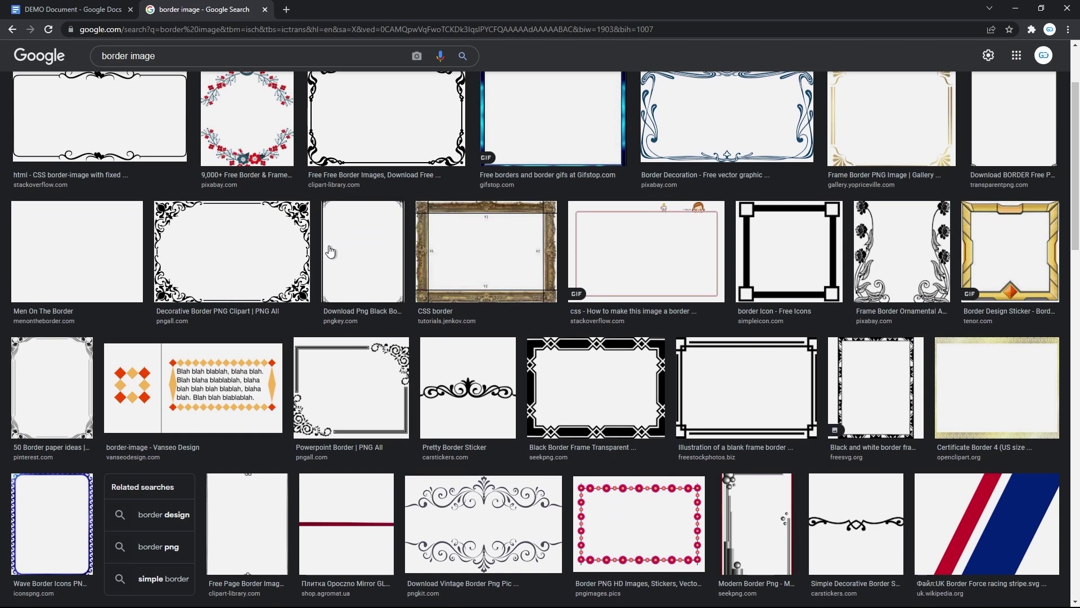
pyautogui.scroll(-1, 331, 251)
pyautogui.scroll(-6, 331, 251)
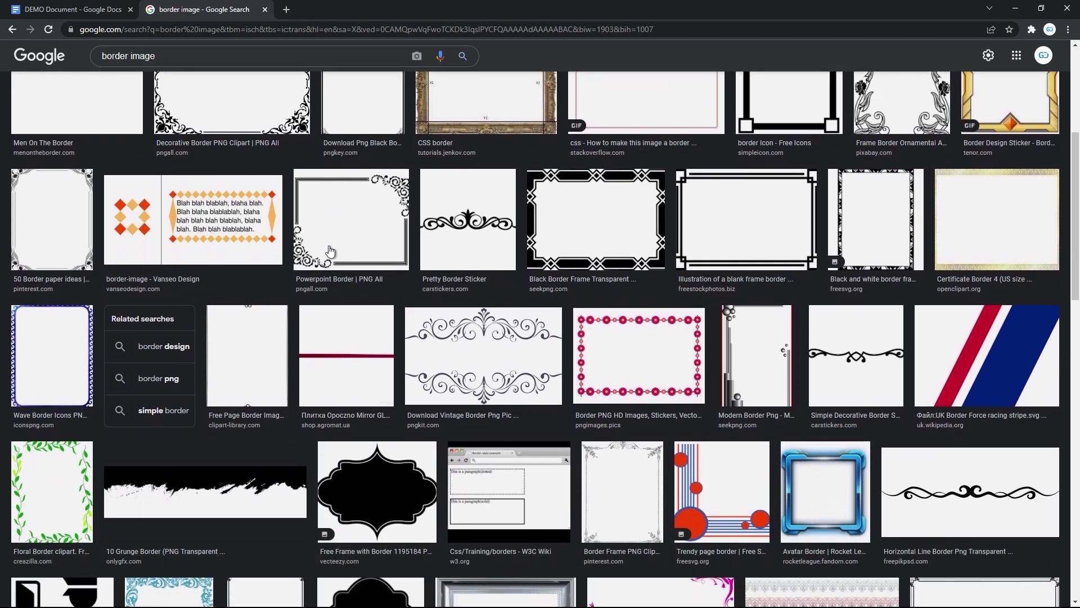
pyautogui.scroll(-2, 331, 252)
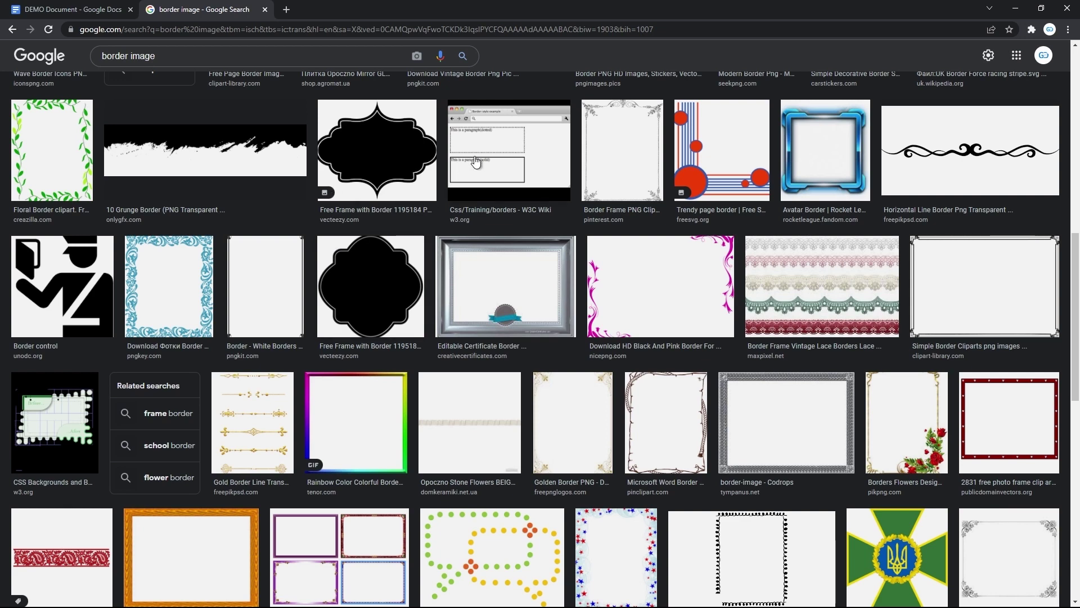
pyautogui.click(608, 135)
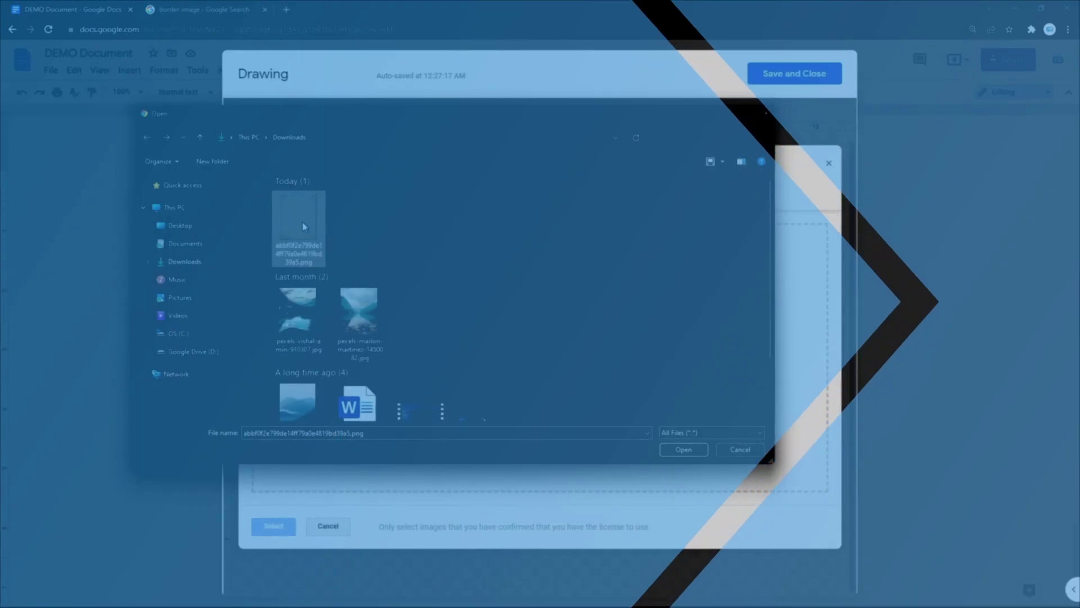
# Step: Save the ornate border frame image to Downloads as a PNG Image
pyautogui.doubleClick(302, 226)
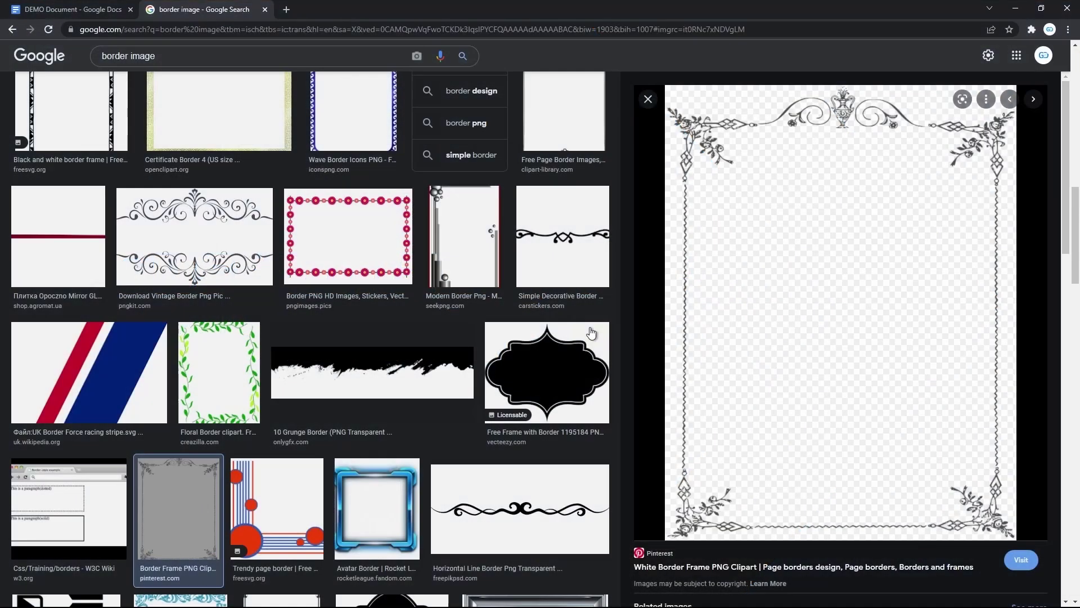
pyautogui.rightClick(775, 287)
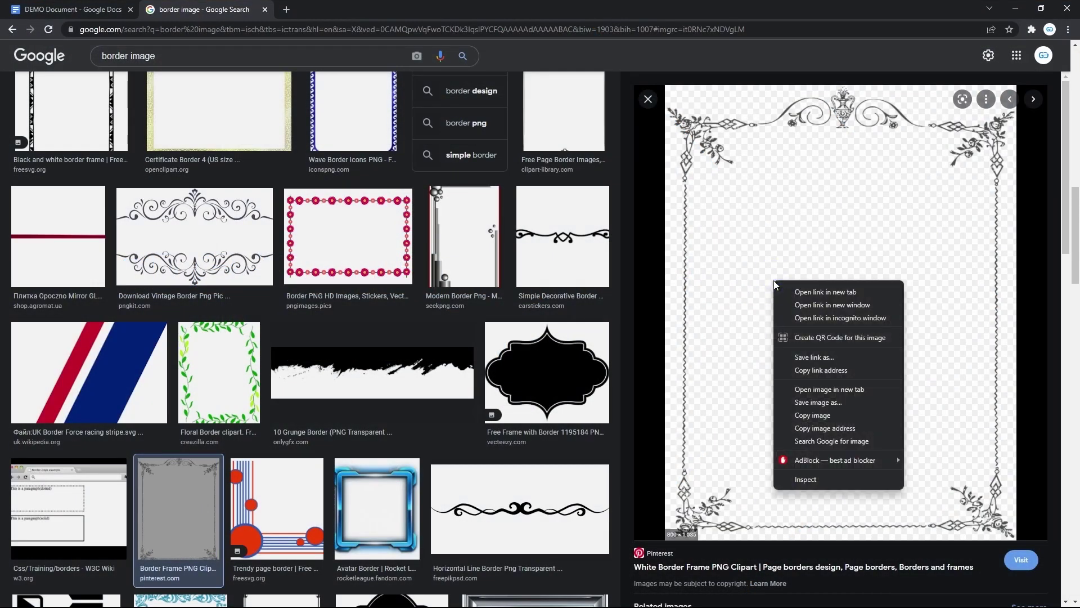
pyautogui.click(808, 400)
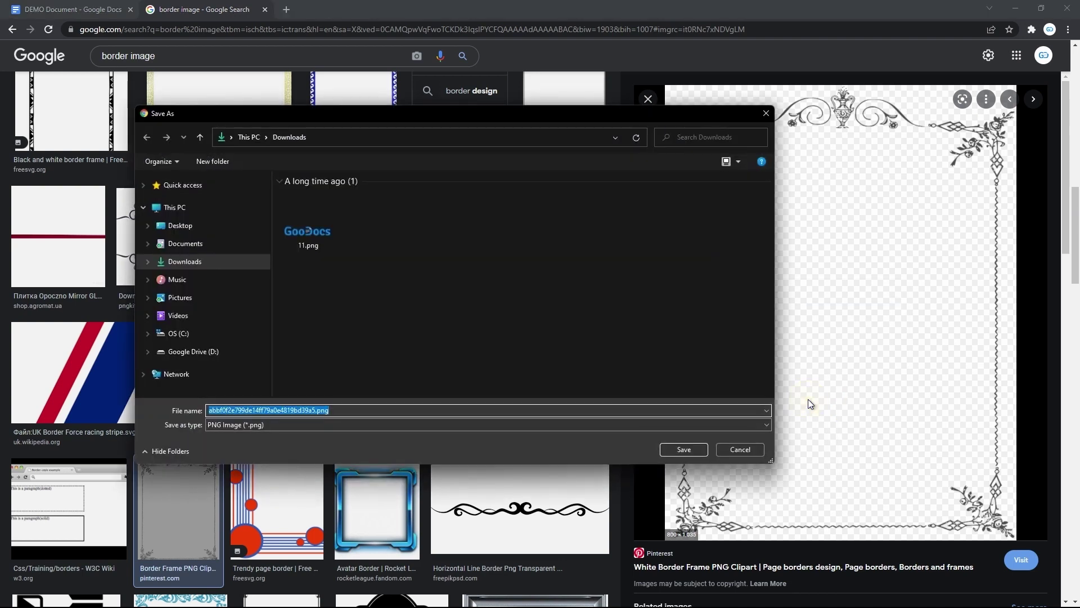
pyautogui.click(484, 424)
pyautogui.click(484, 423)
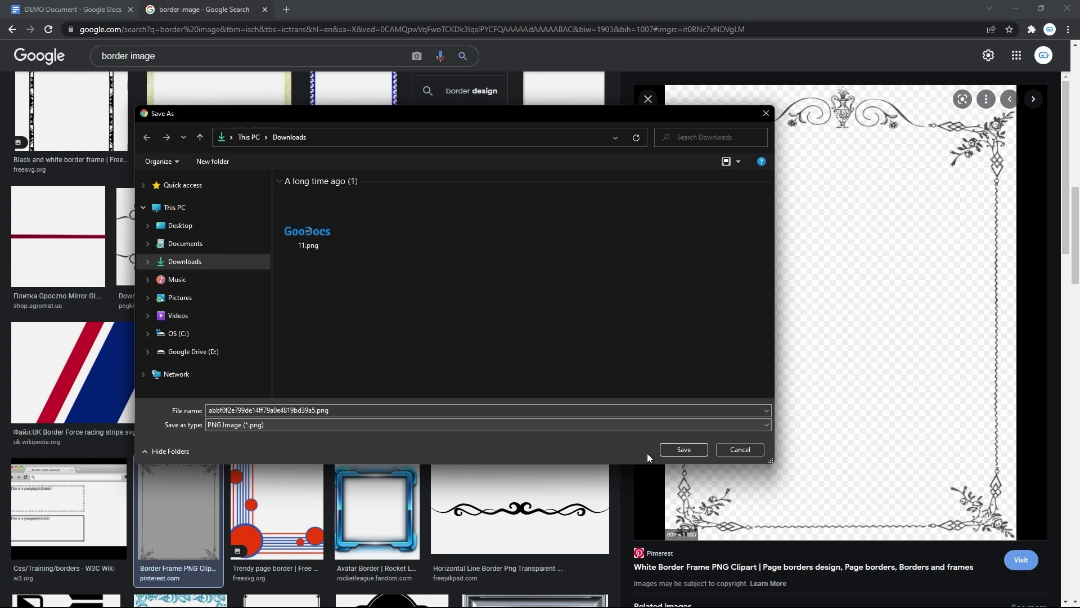
pyautogui.click(670, 453)
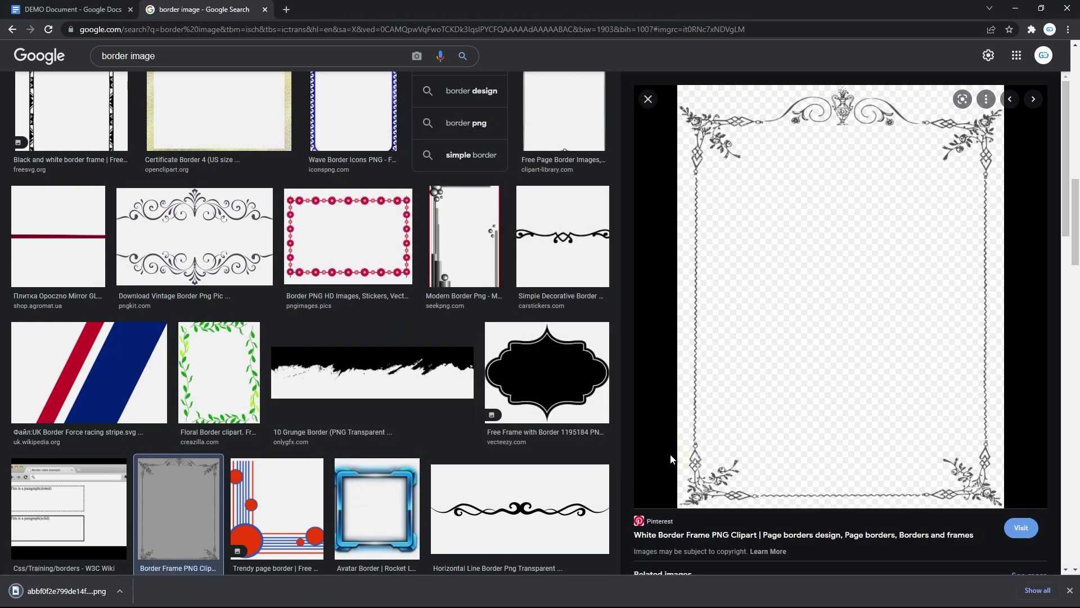
# Step: Back in the DEMO Document, upload the downloaded ornate border PNG onto the drawing canvas
pyautogui.hotkey('ctrl', 'Tab')
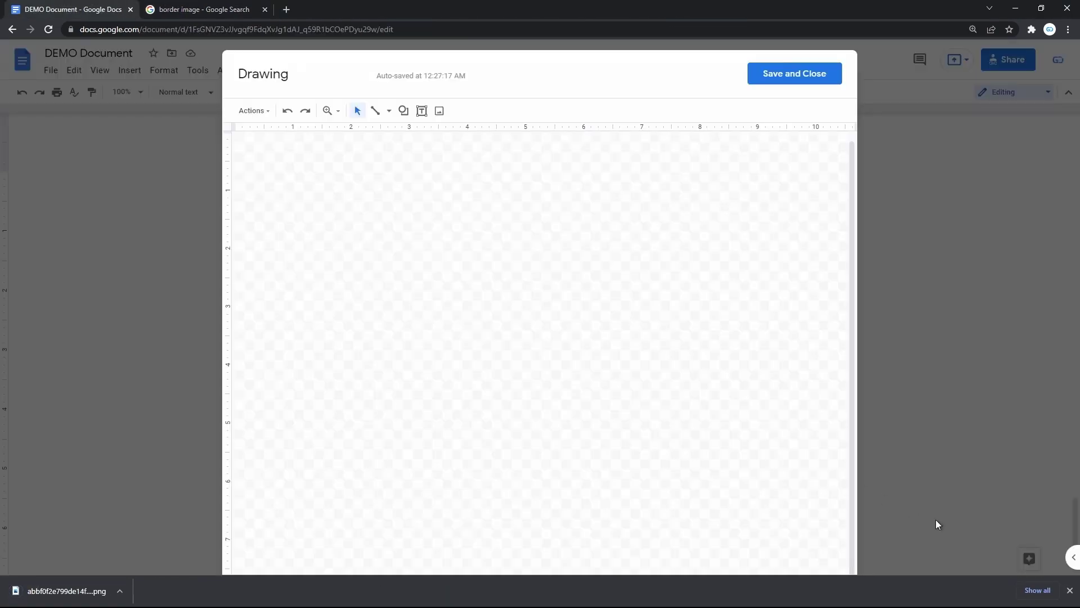
pyautogui.click(1069, 590)
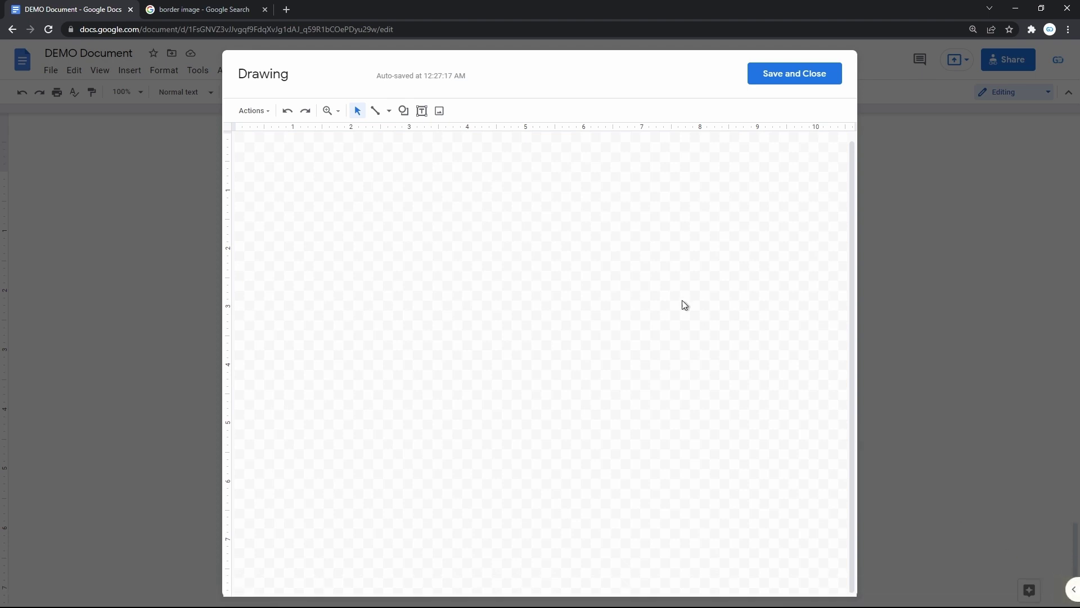
pyautogui.click(442, 111)
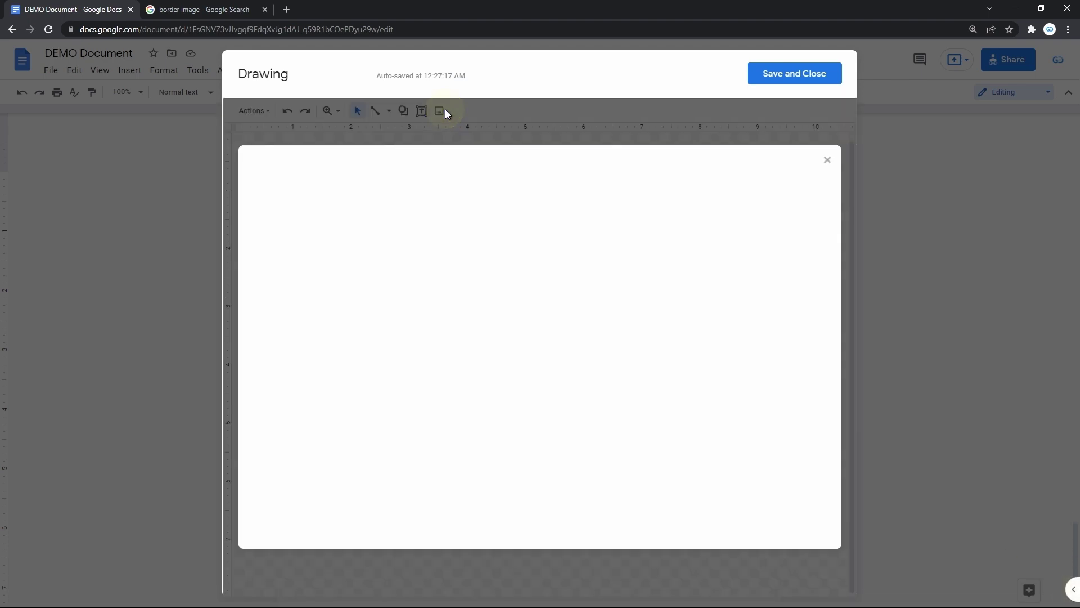
pyautogui.click(508, 383)
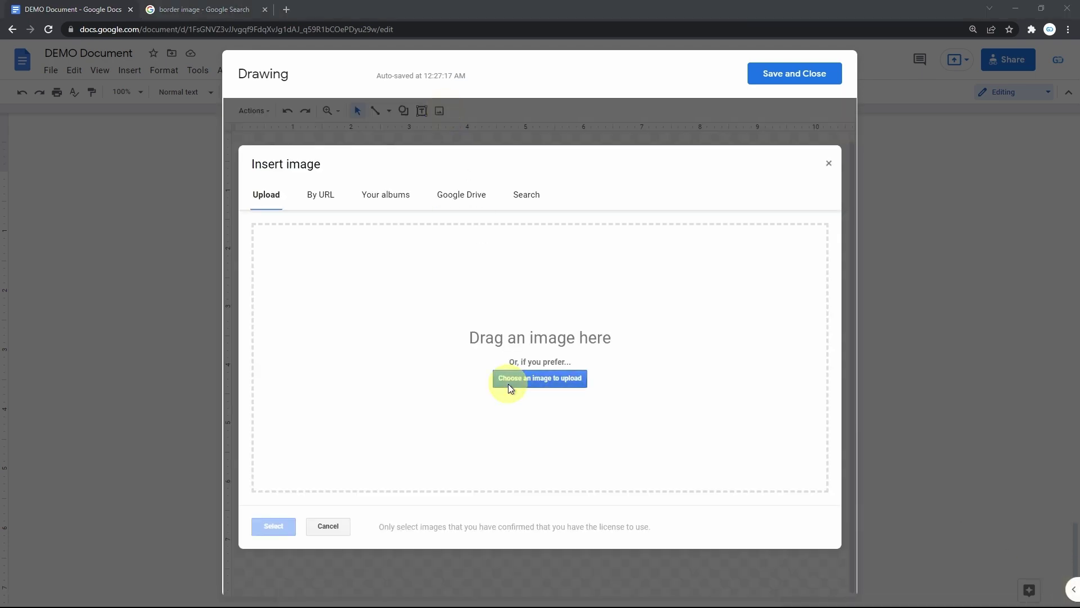
pyautogui.click(303, 224)
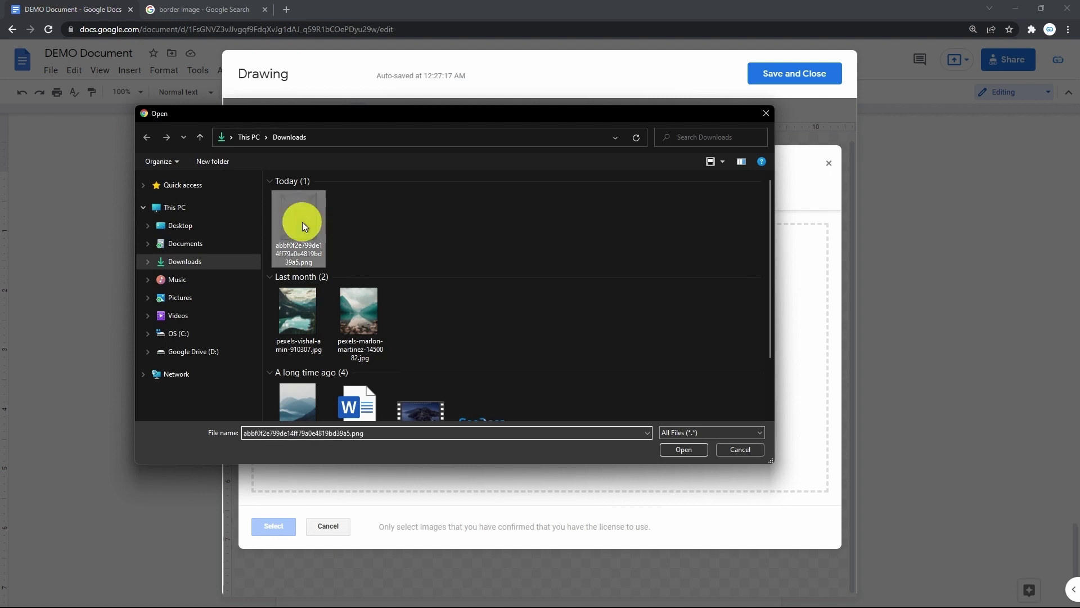
pyautogui.doubleClick(302, 217)
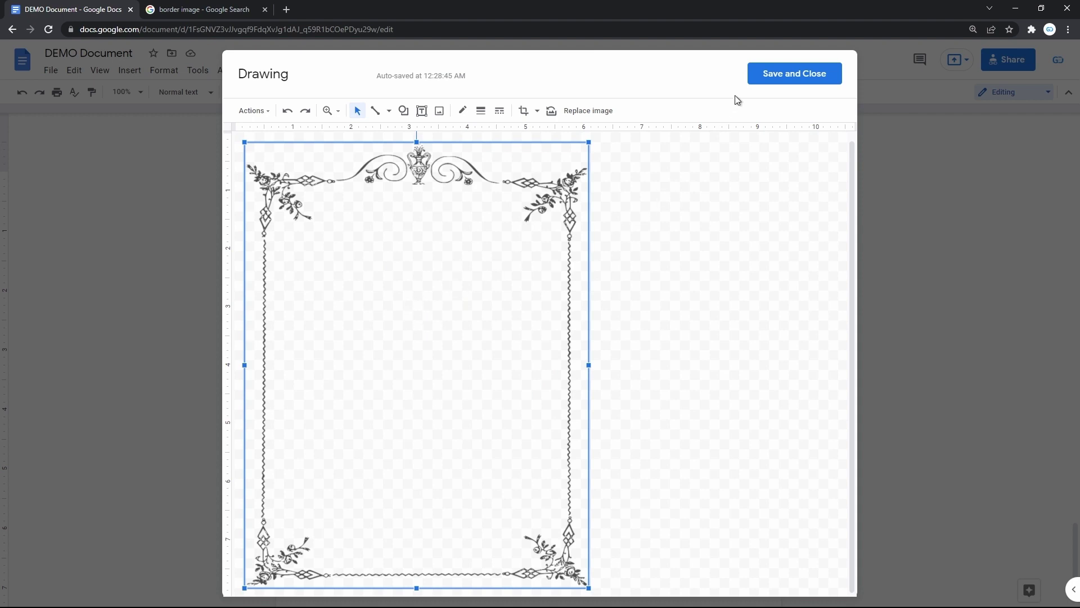
# Step: Save the border drawing into the document and enlarge it to the page width
pyautogui.click(759, 75)
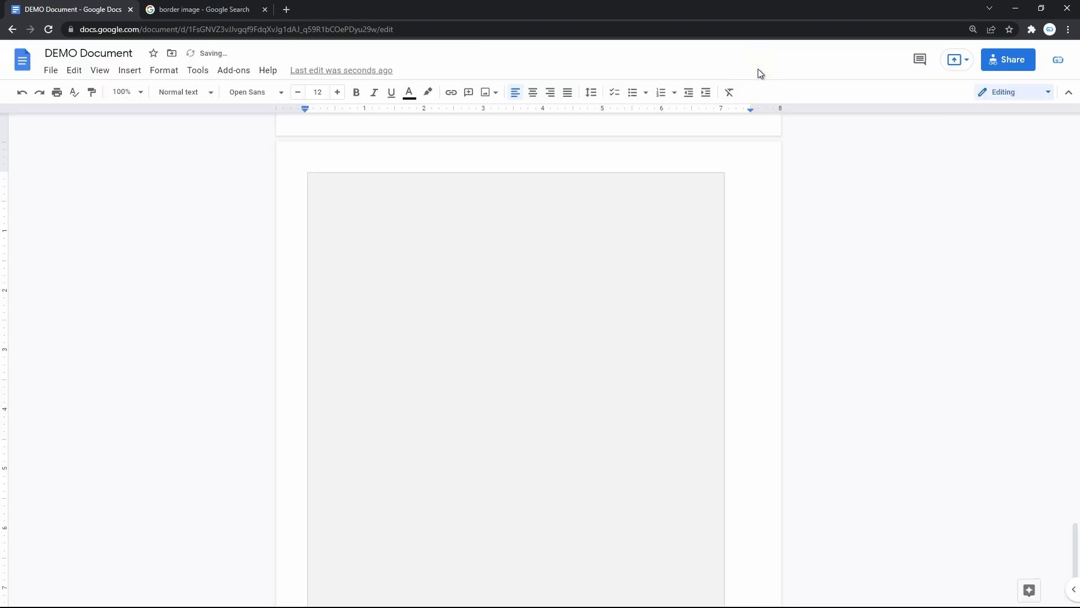
pyautogui.scroll(-2, 735, 281)
pyautogui.click(613, 366)
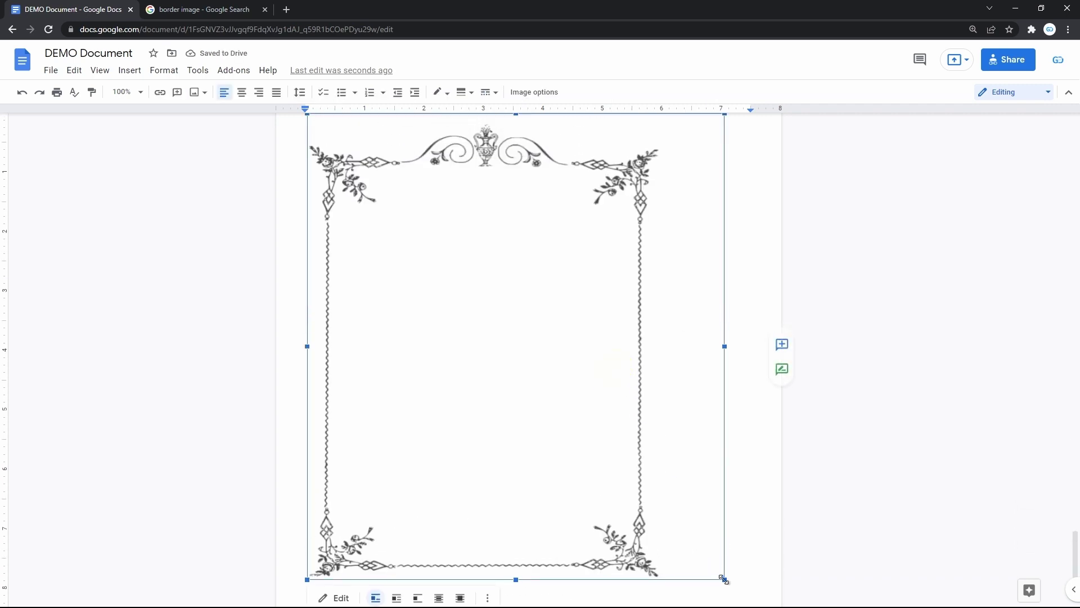
pyautogui.moveTo(723, 580); pyautogui.dragTo(762, 599)
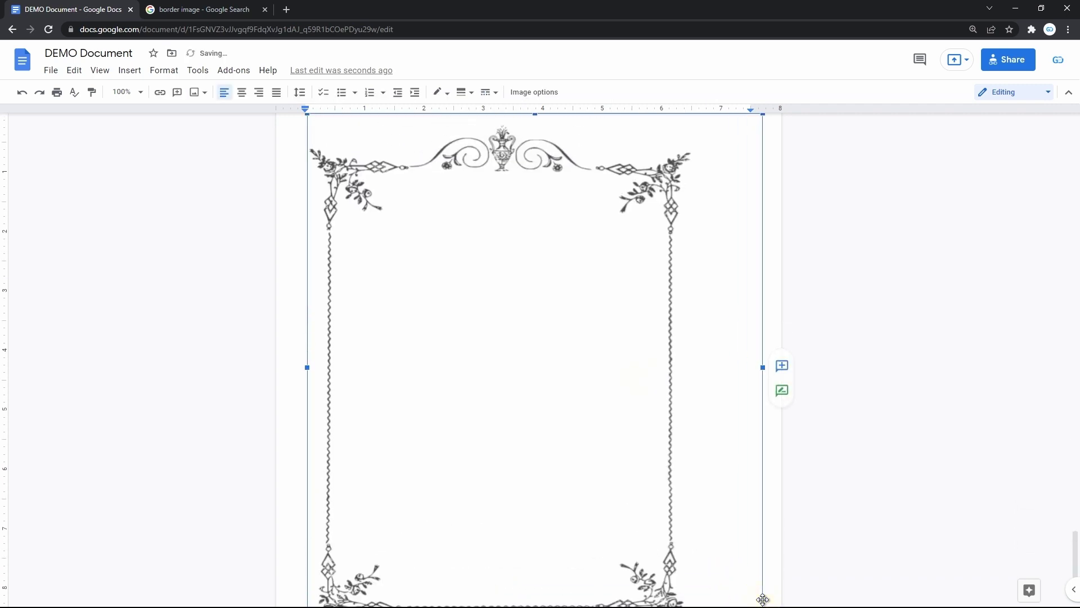
# Step: Reopen the border drawing on the page in the Drawing editor
pyautogui.scroll(-2, 808, 454)
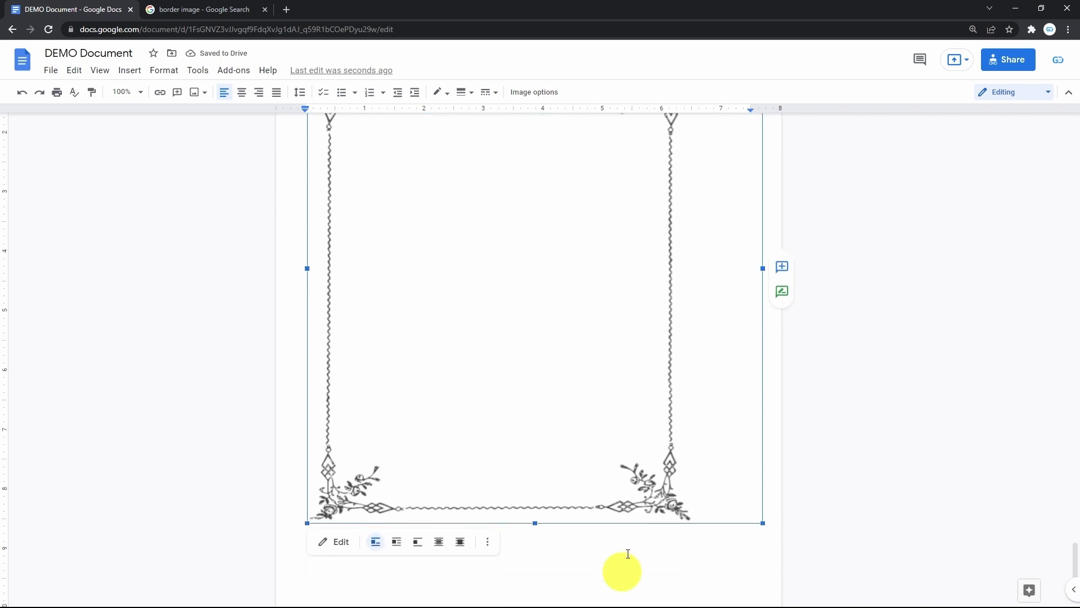
pyautogui.scroll(2, 661, 386)
pyautogui.scroll(1, 661, 386)
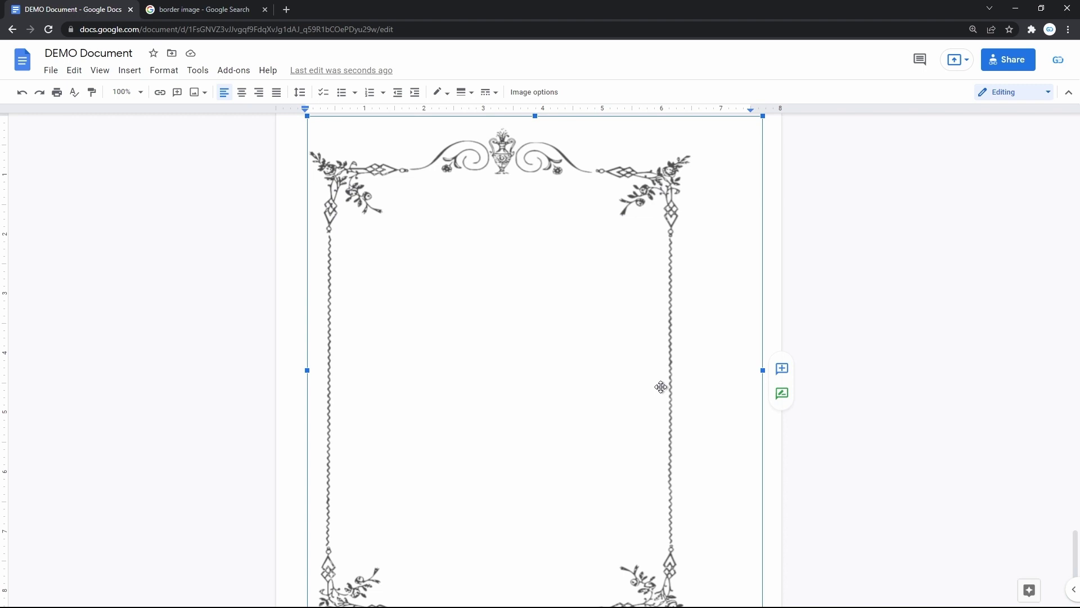
pyautogui.doubleClick(610, 345)
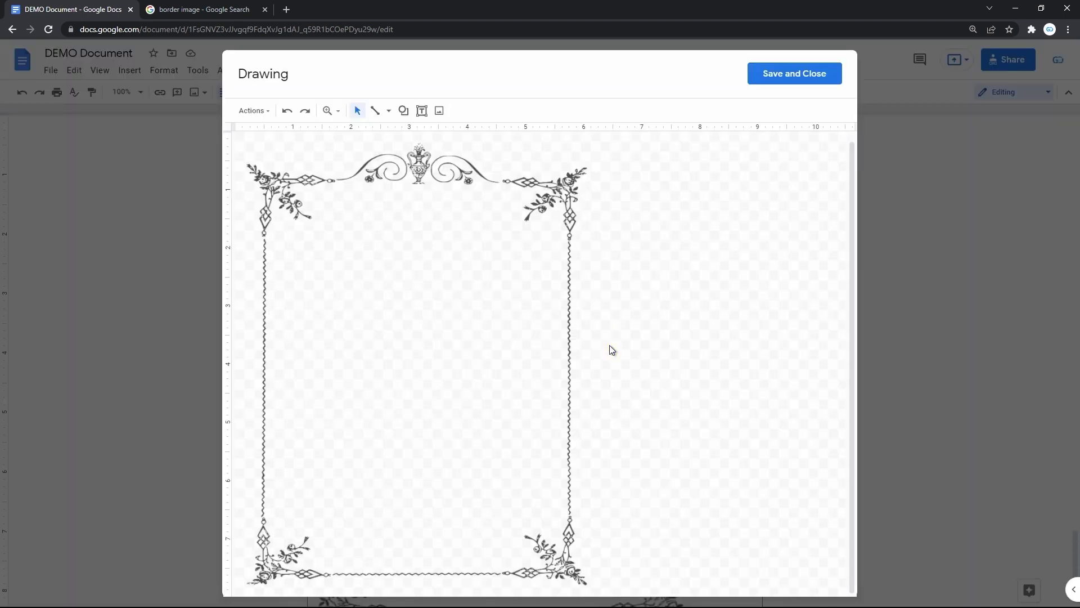
# Step: Add a 'Hello world!' text box near the top inside the border and save the drawing
pyautogui.click(422, 110)
pyautogui.moveTo(296, 272); pyautogui.dragTo(498, 302)
pyautogui.write('Hell')
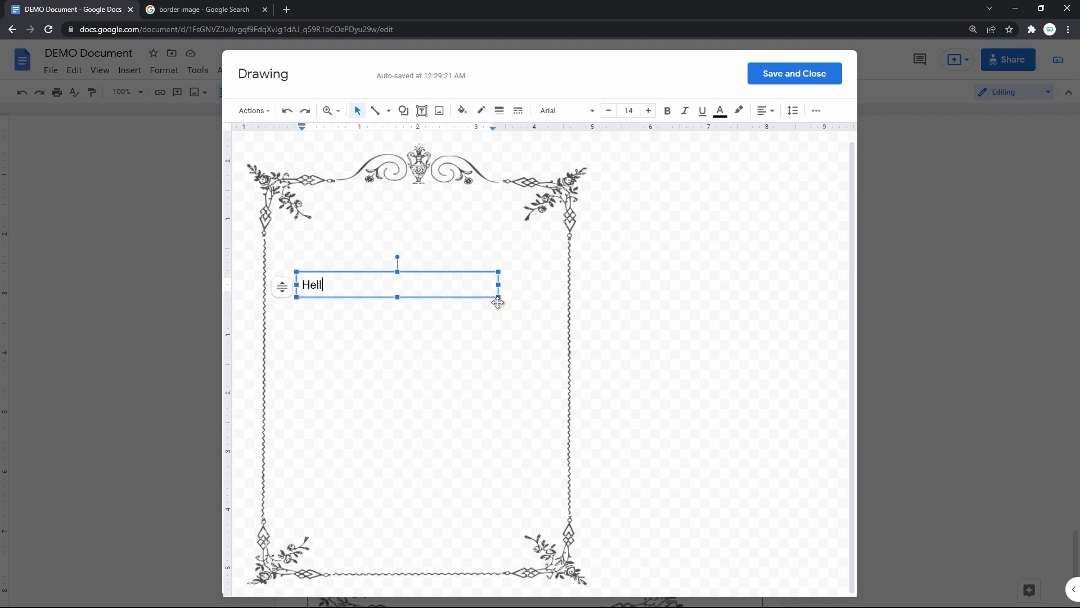
pyautogui.write('o world!')
pyautogui.click(592, 259)
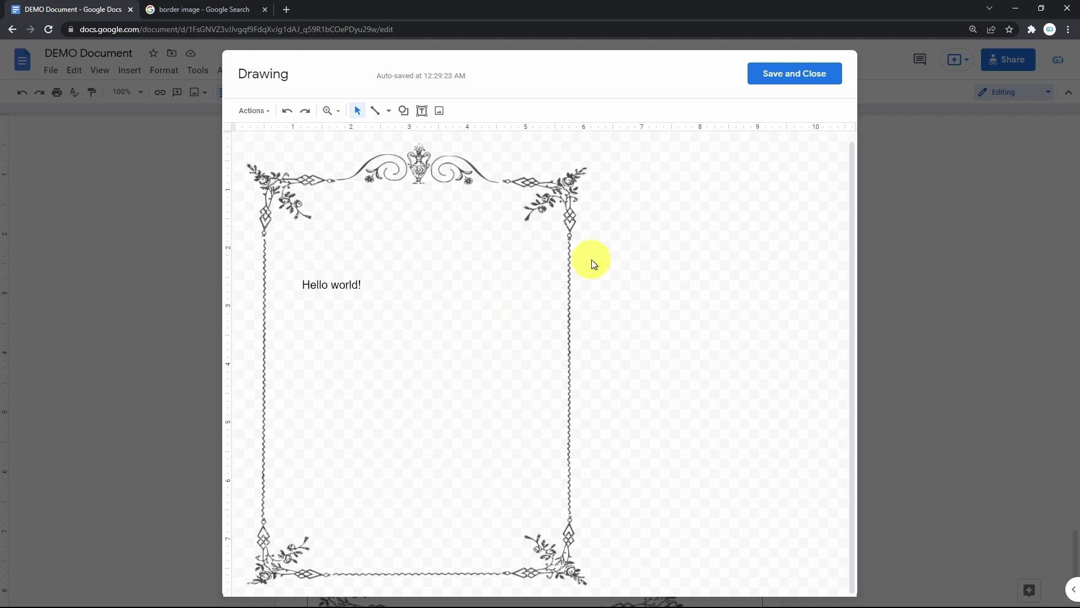
pyautogui.click(790, 79)
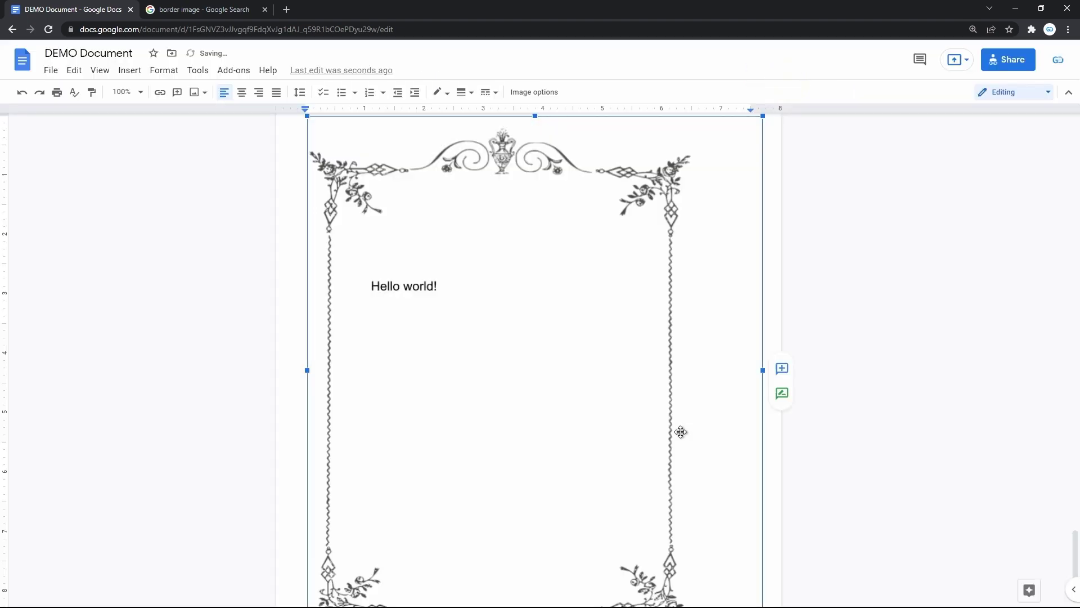